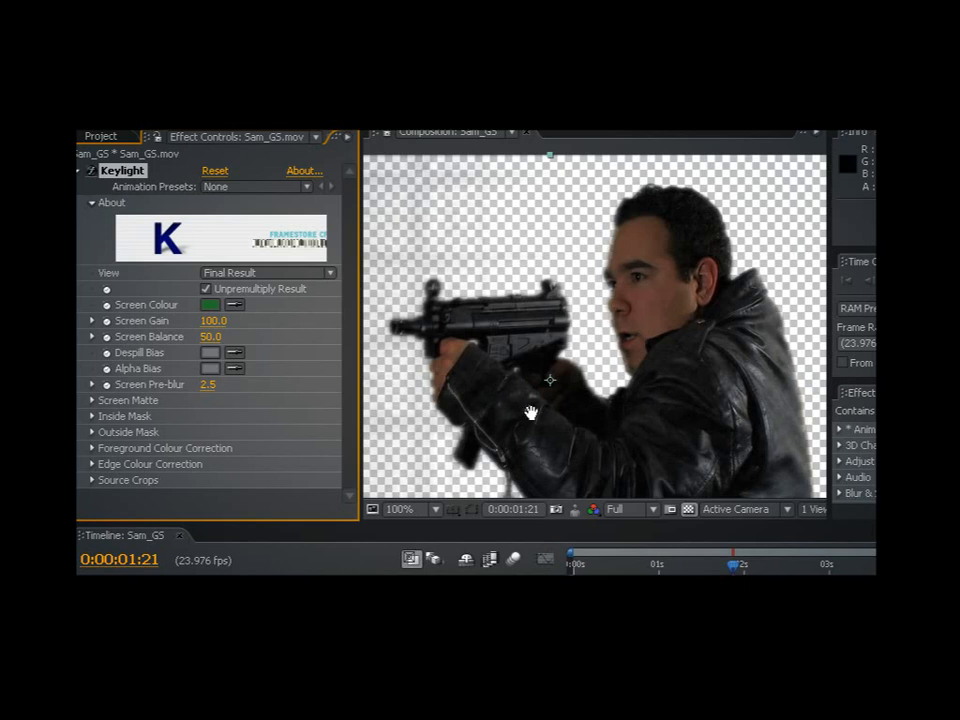
drag(531, 413, 539, 316)
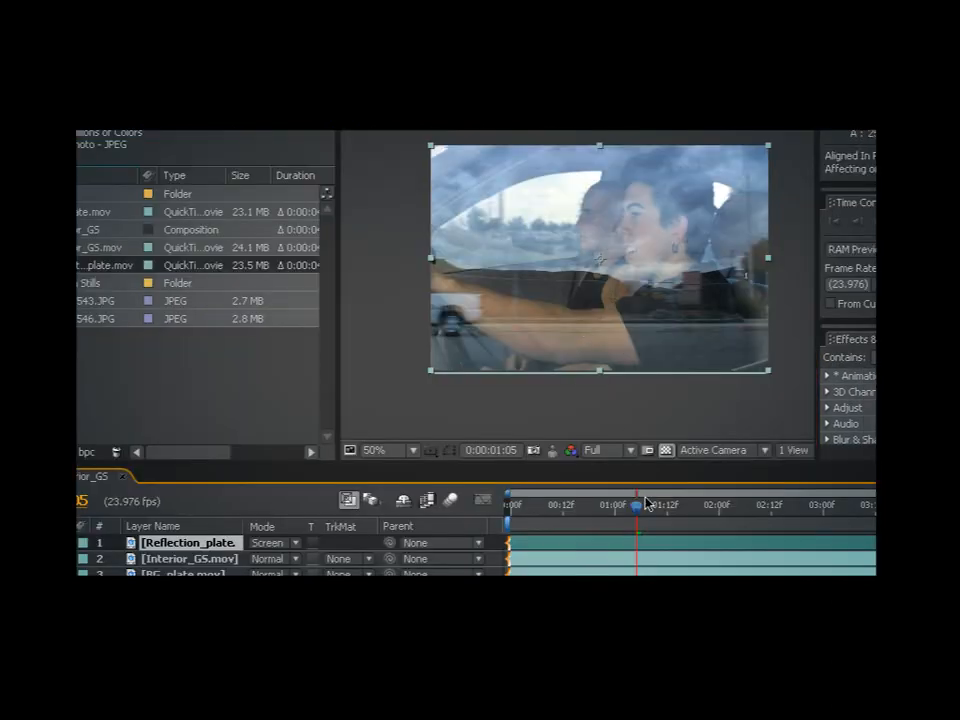
drag(636, 505, 563, 508)
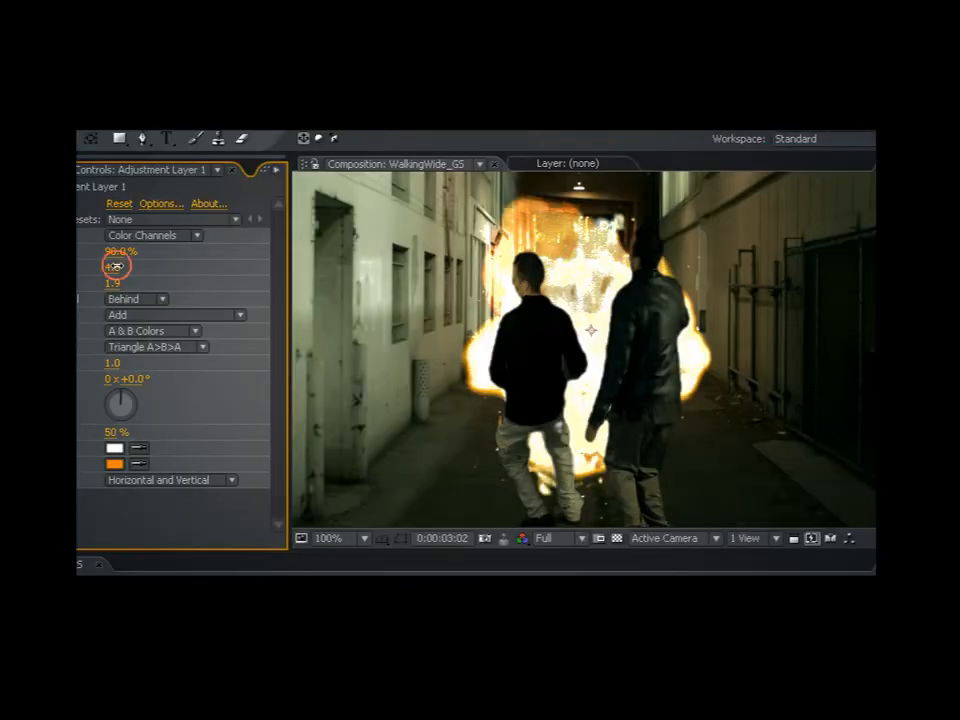
drag(111, 266, 563, 347)
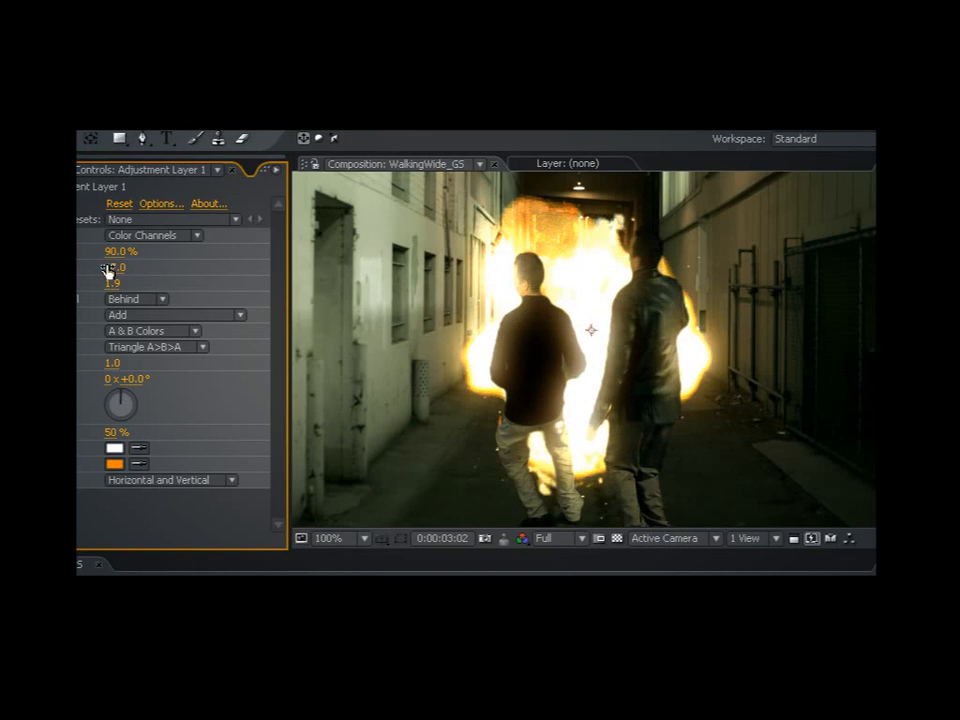
drag(112, 267, 131, 279)
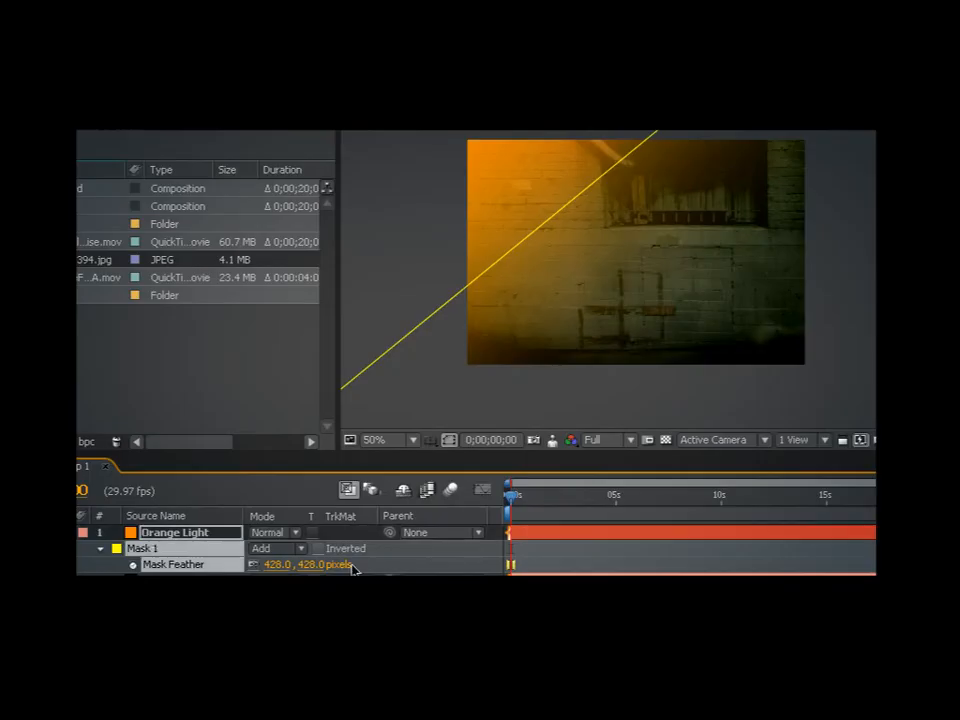
click(272, 533)
click(313, 432)
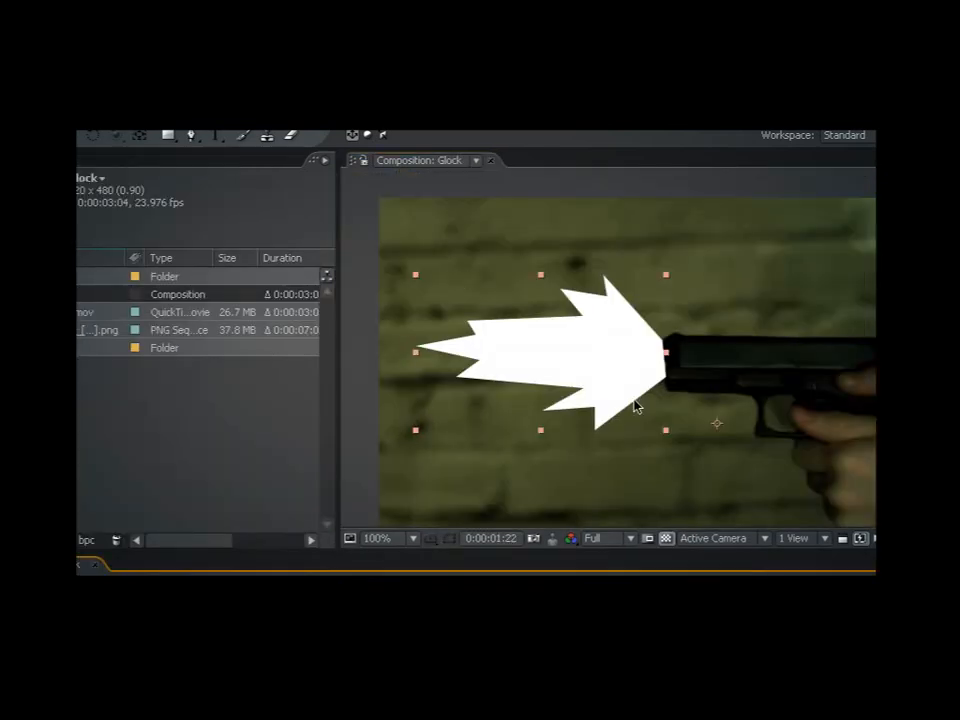
scroll(634, 400, down, 2)
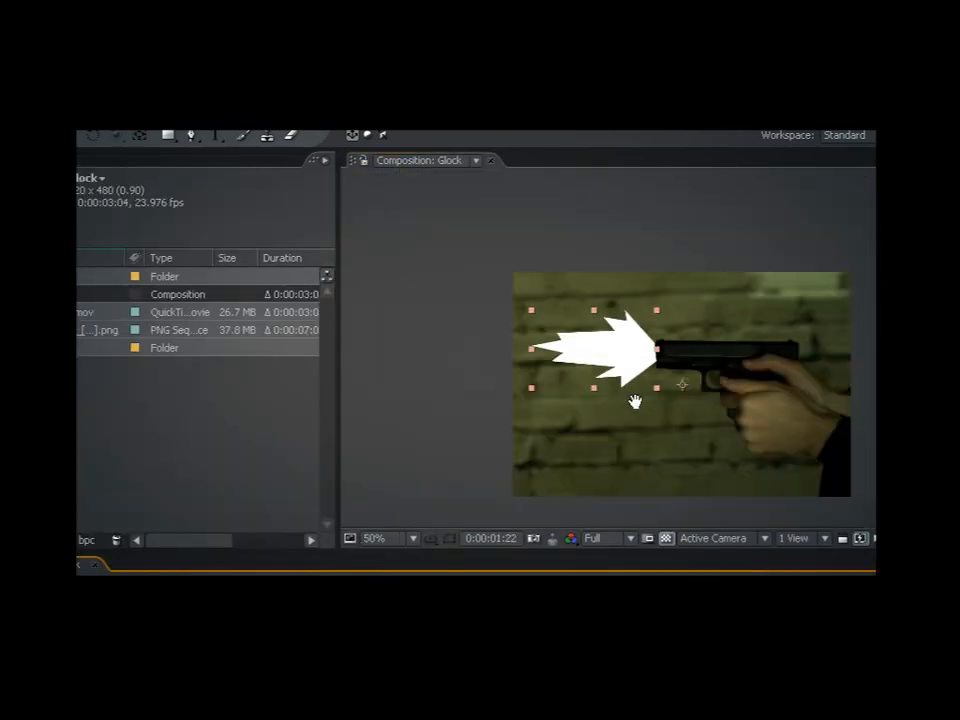
drag(634, 399, 606, 401)
scroll(552, 350, up, 2)
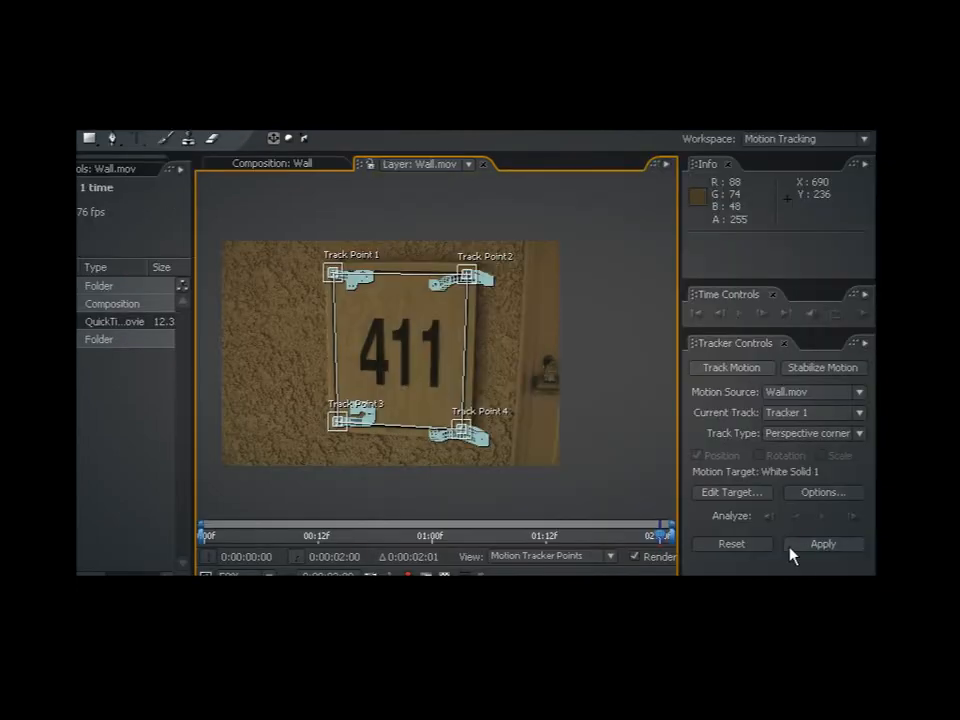
click(810, 545)
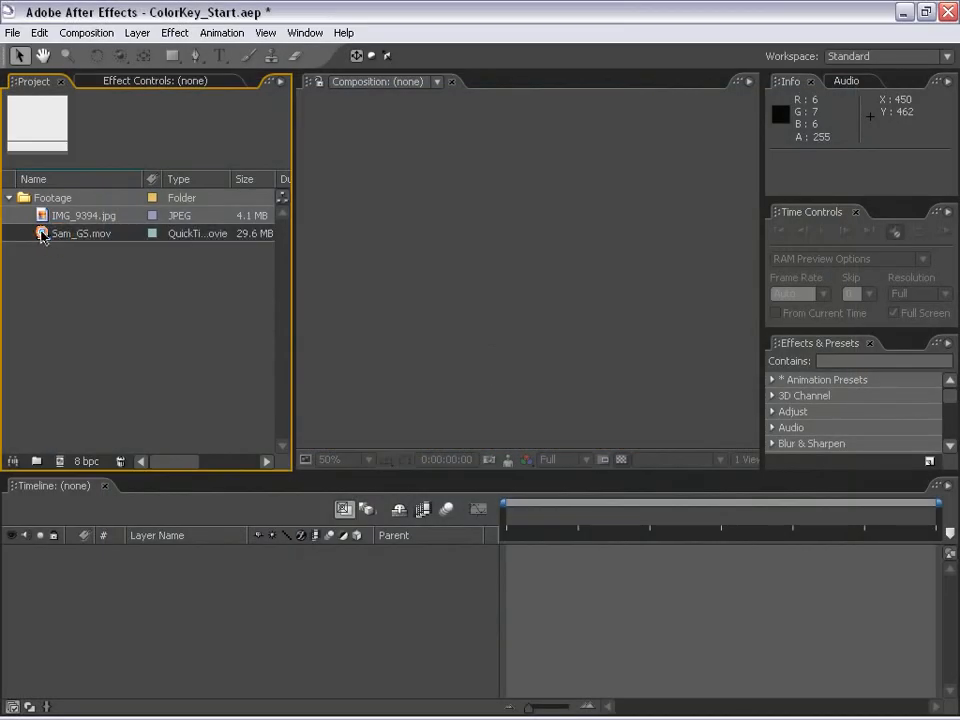
Step: Preview the Sam_GS.mov footage in its own viewer, scrub to where the actor is in frame, and close the viewer
double_click(42, 235)
drag(96, 504, 264, 505)
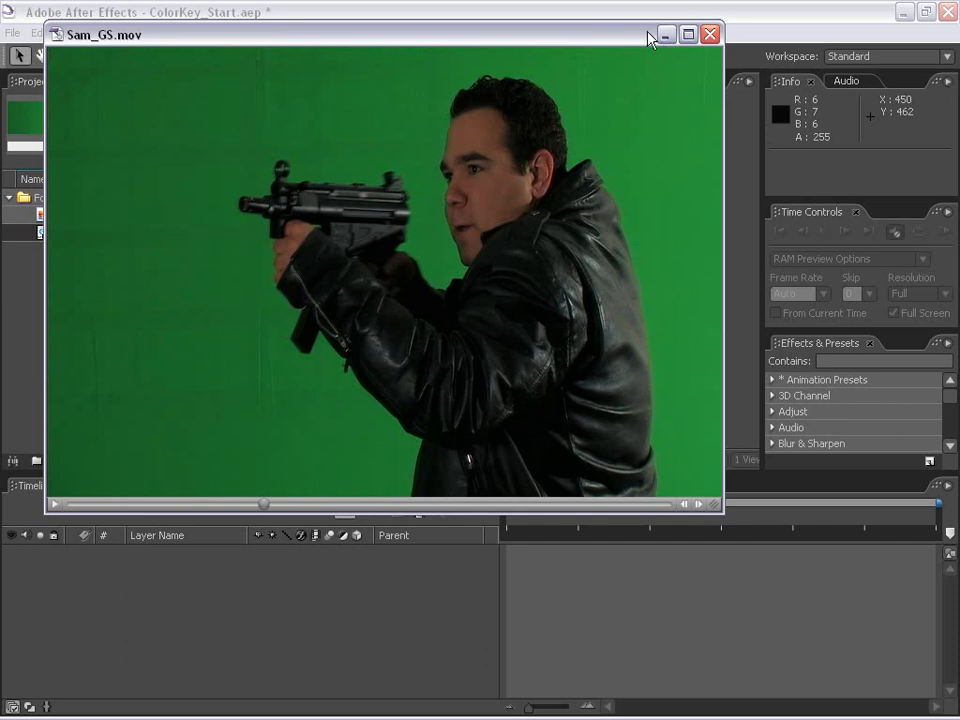
drag(651, 34, 646, 103)
click(706, 102)
click(30, 317)
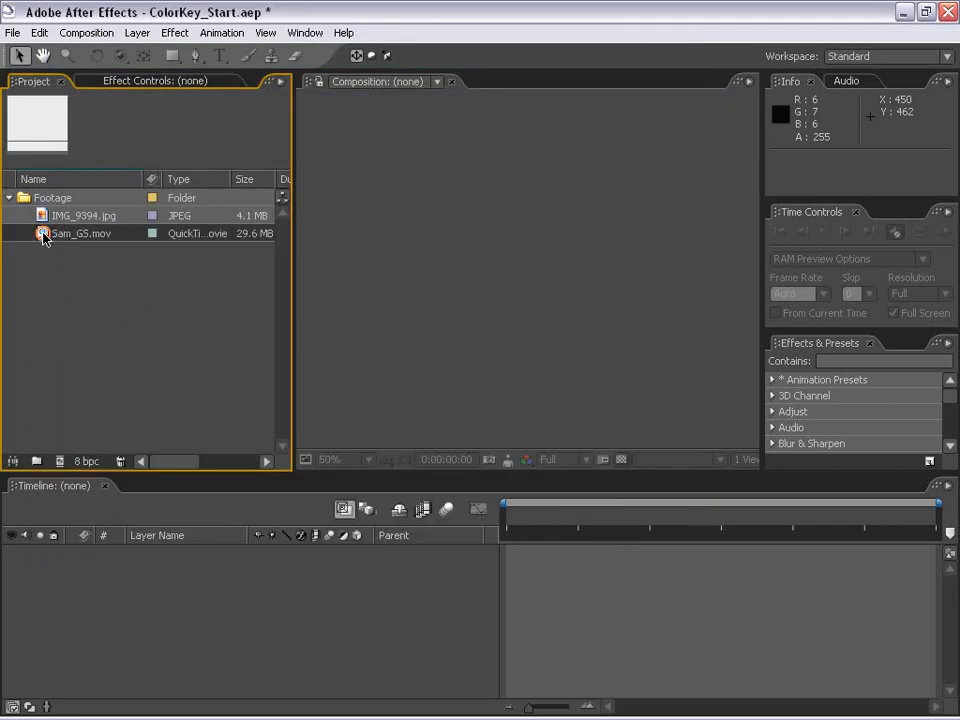
Step: Create a new composition from the Sam_GS.mov footage and move the current time to 0:00:02:02
drag(43, 233, 480, 283)
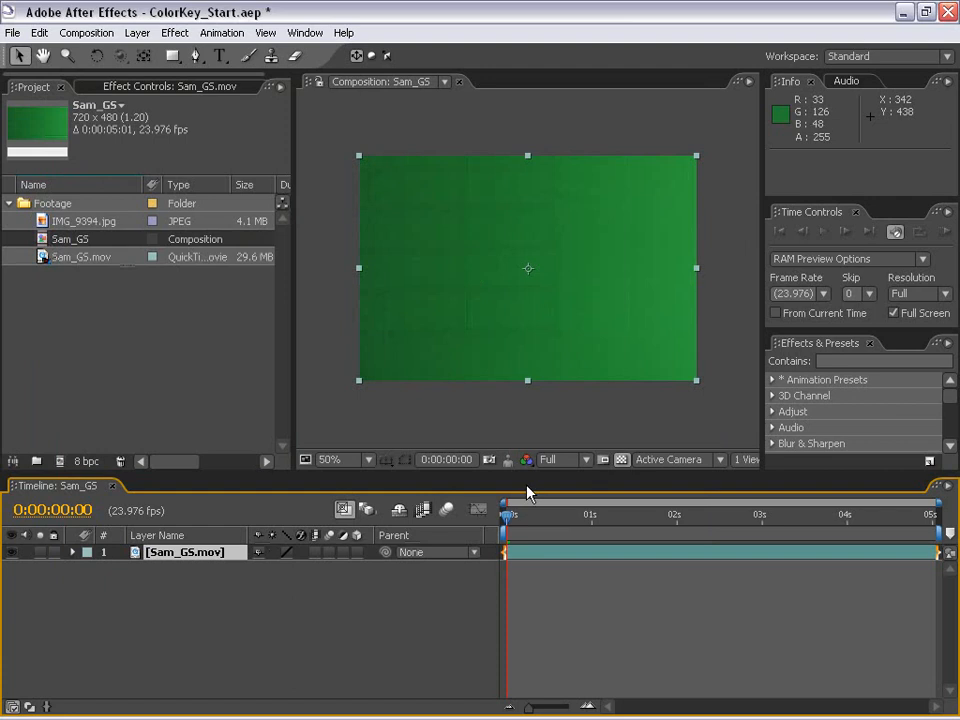
drag(531, 518, 685, 548)
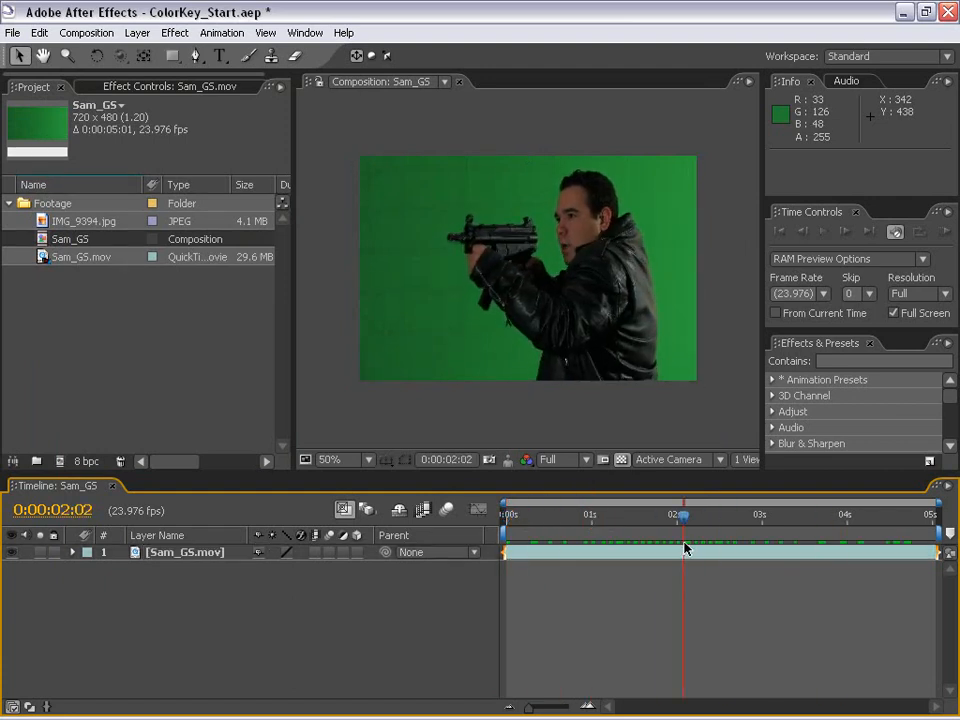
Step: Examine the actor and the green screen up close in the composition, then move the current time to 0:00:03:19
scroll(625, 422, up, 1)
key(space)
drag(638, 298, 572, 324)
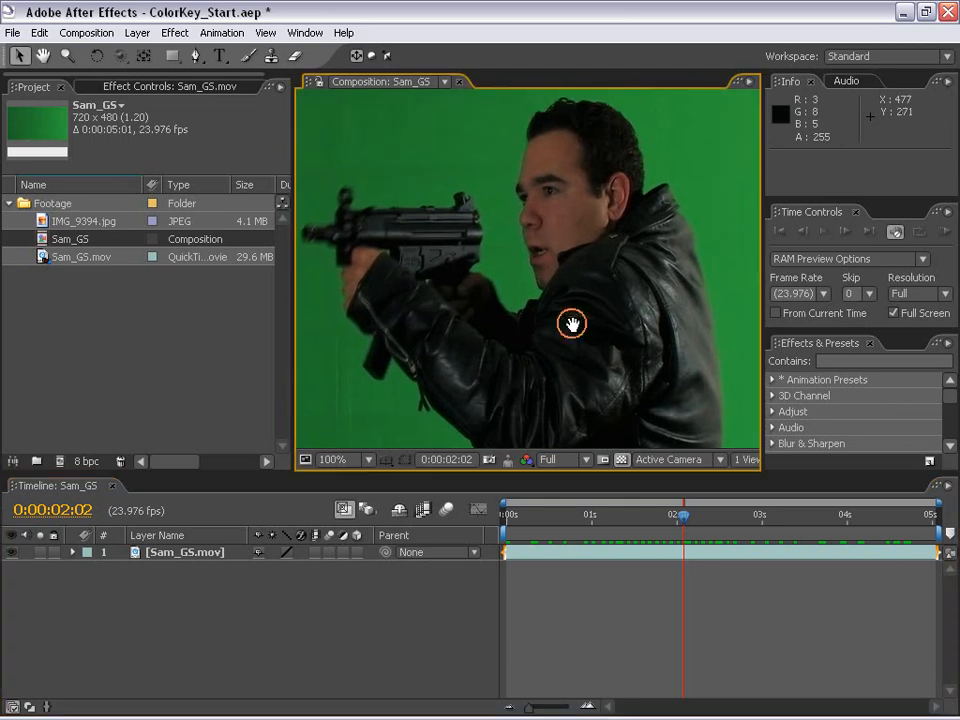
scroll(567, 343, down, 1)
click(669, 625)
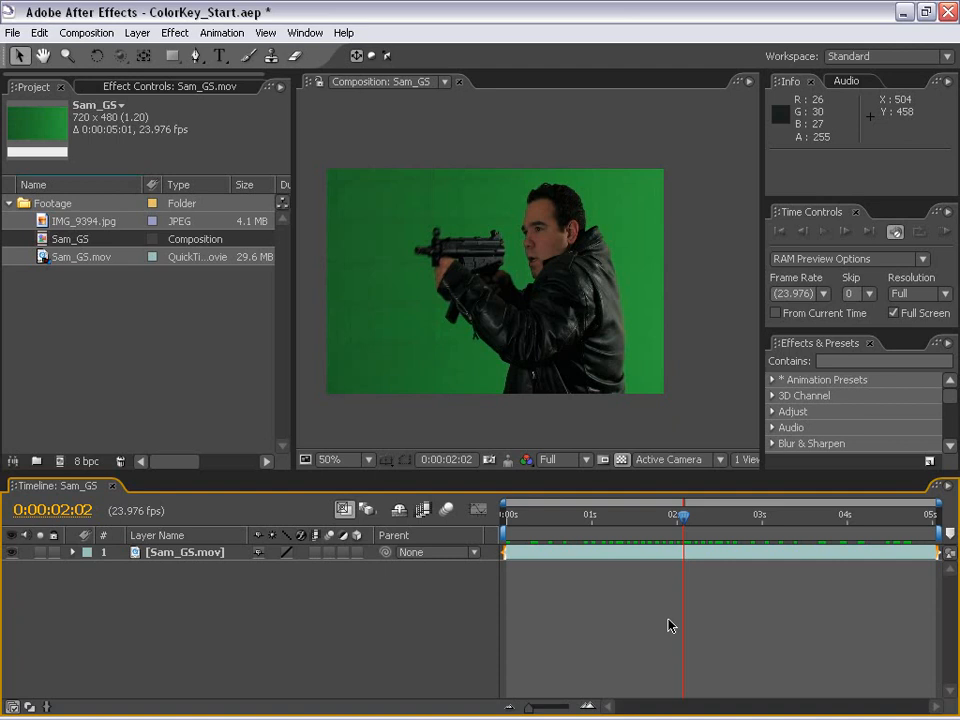
key(space)
drag(487, 339, 505, 322)
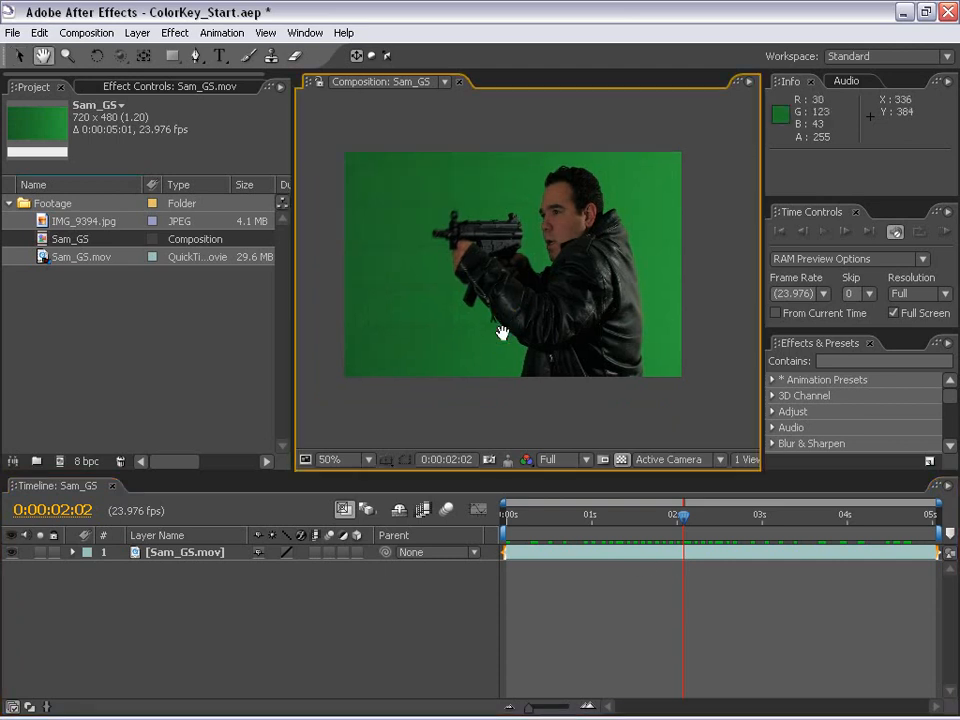
scroll(554, 270, up, 1)
drag(554, 270, 550, 298)
scroll(552, 369, down, 1)
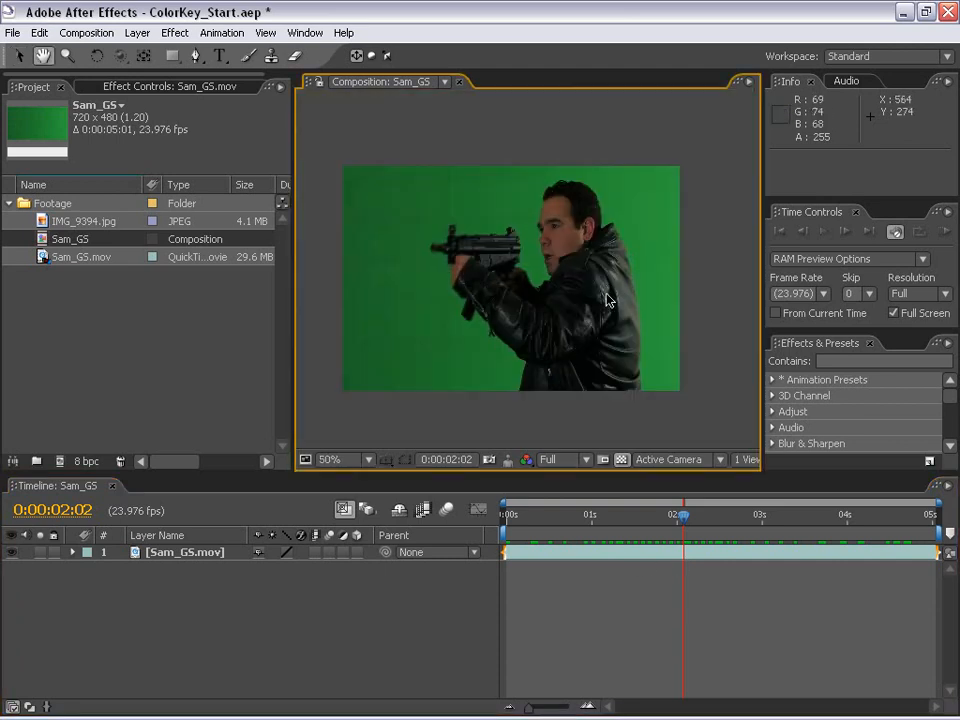
drag(683, 515, 829, 520)
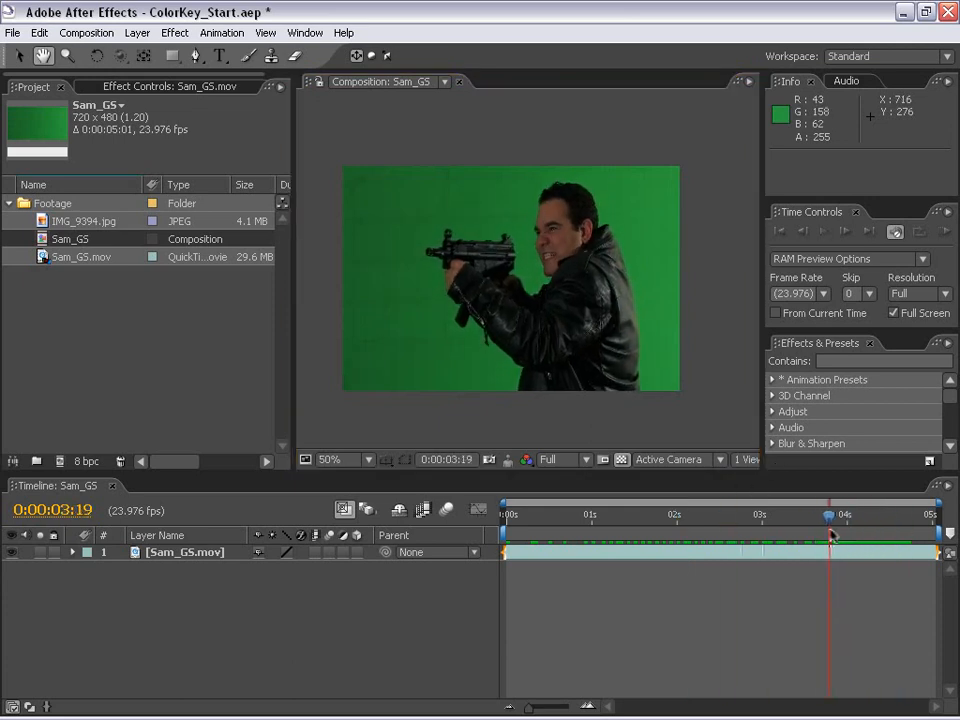
click(790, 555)
click(456, 537)
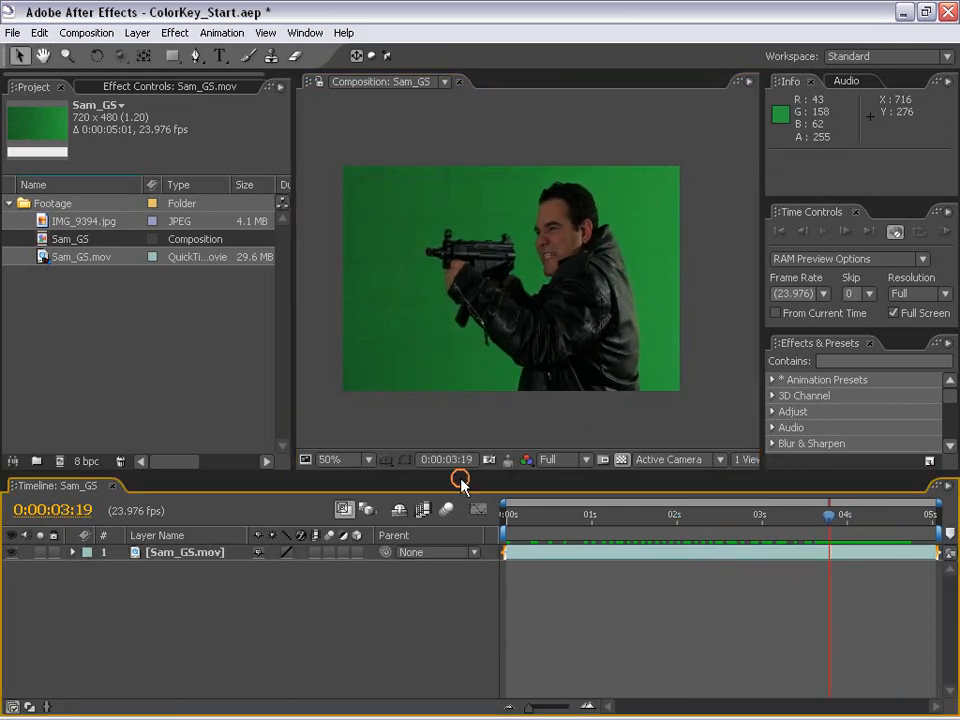
Step: Apply the Keylight keying effect to the Sam_GS.mov layer
click(388, 236)
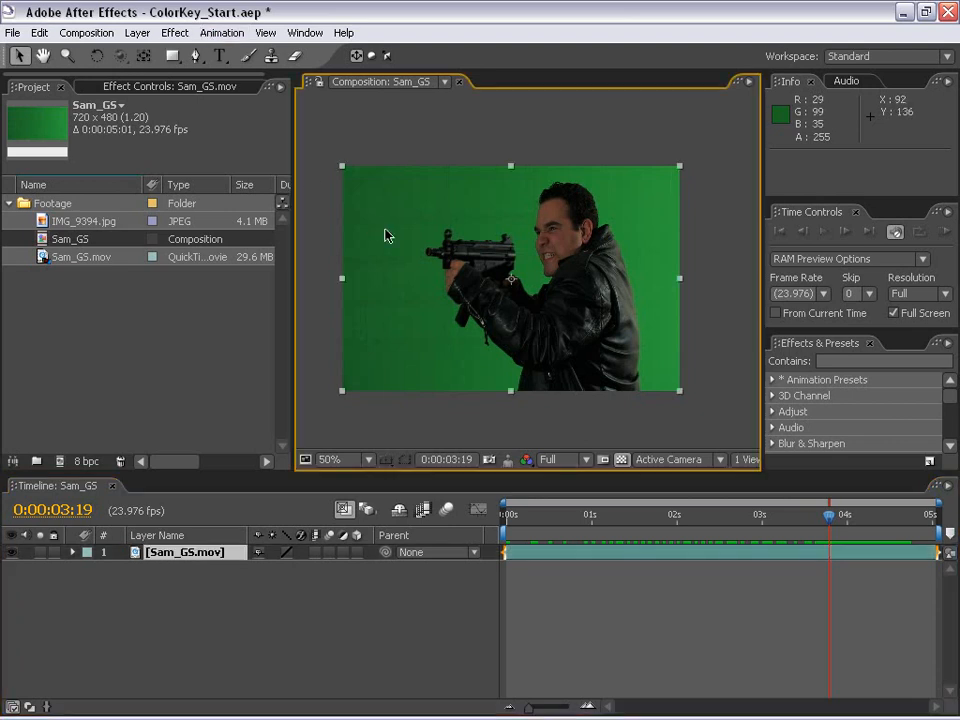
click(175, 33)
mouse_move(223, 270)
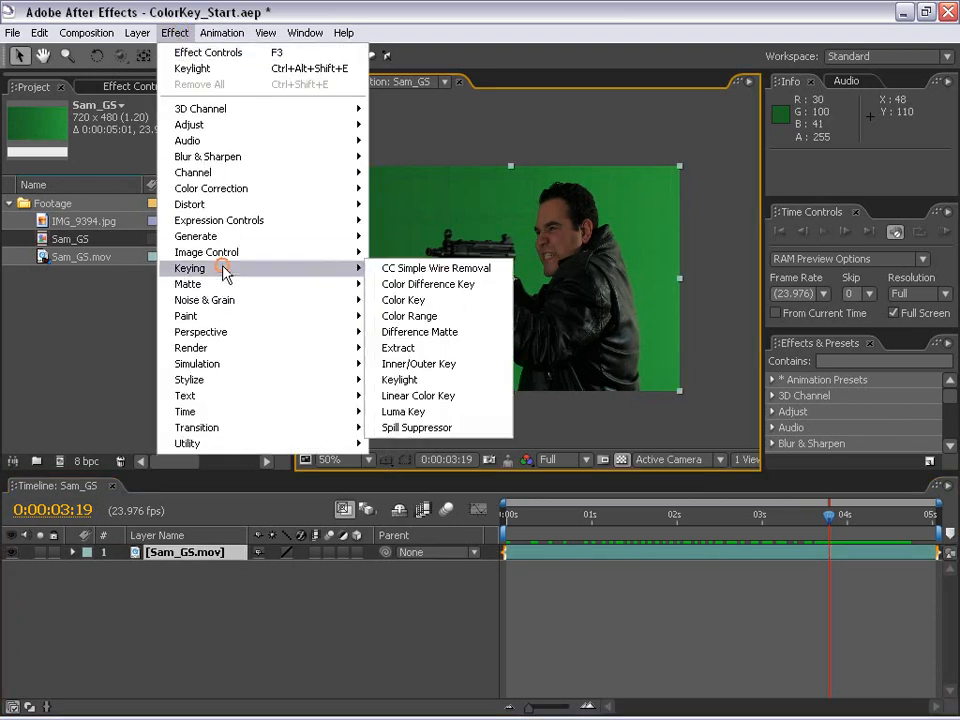
click(400, 379)
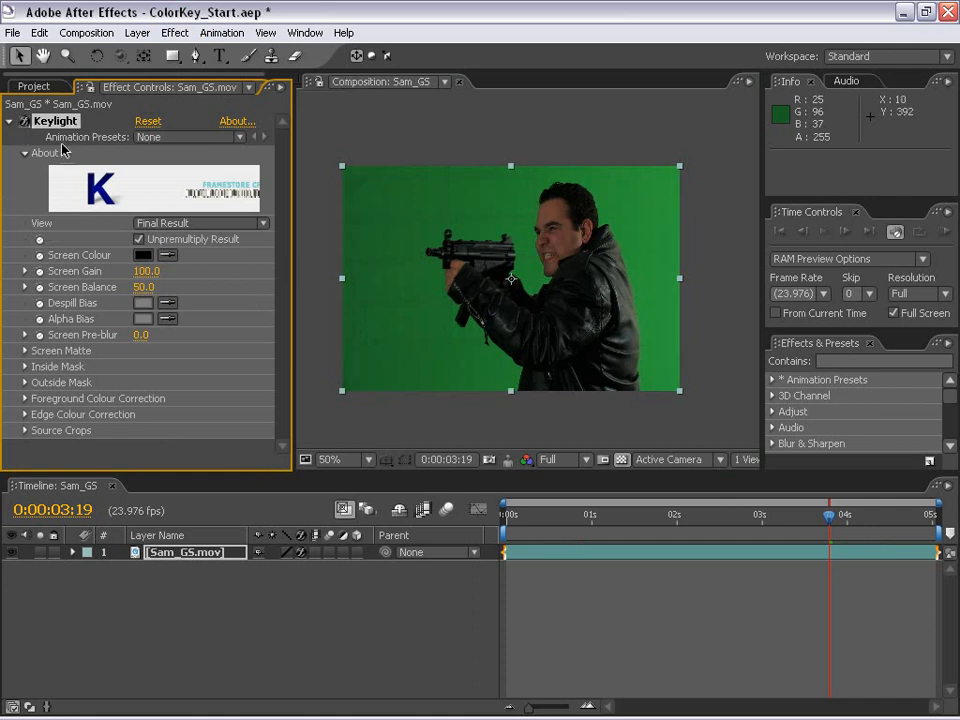
Step: Set Keylight's Screen Colour by sampling the green background between the gun and the actor's head
click(167, 255)
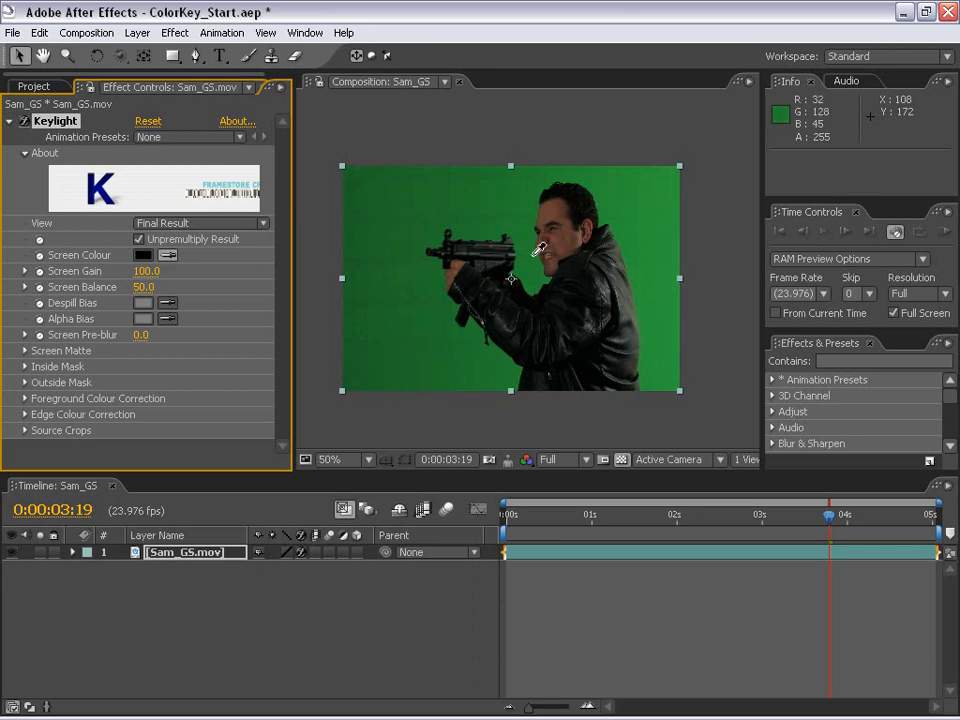
click(515, 214)
scroll(514, 302, up, 1)
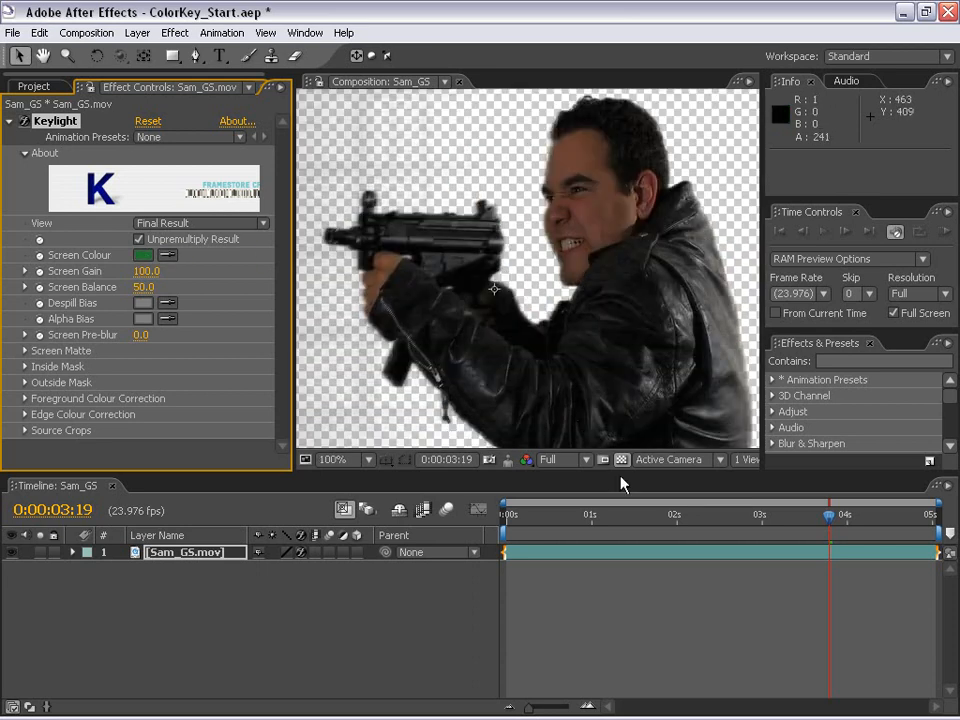
Step: Compare the keyed actor with the transparency grid on and off, leaving the grid on
click(624, 460)
click(624, 460)
click(623, 461)
click(623, 461)
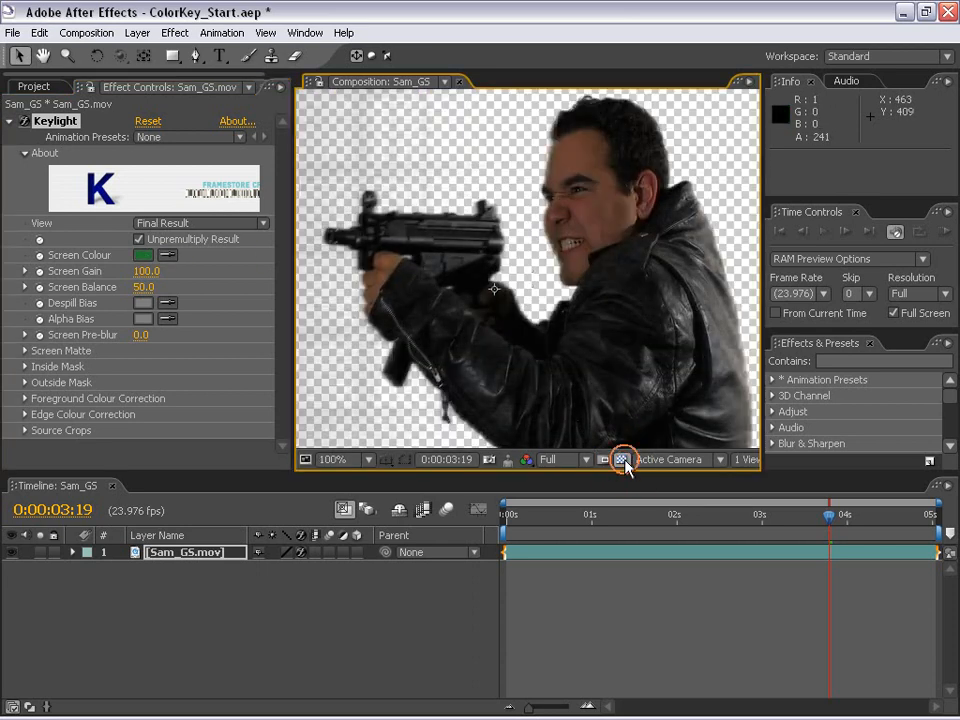
click(623, 461)
scroll(545, 316, down, 1)
drag(534, 321, 536, 305)
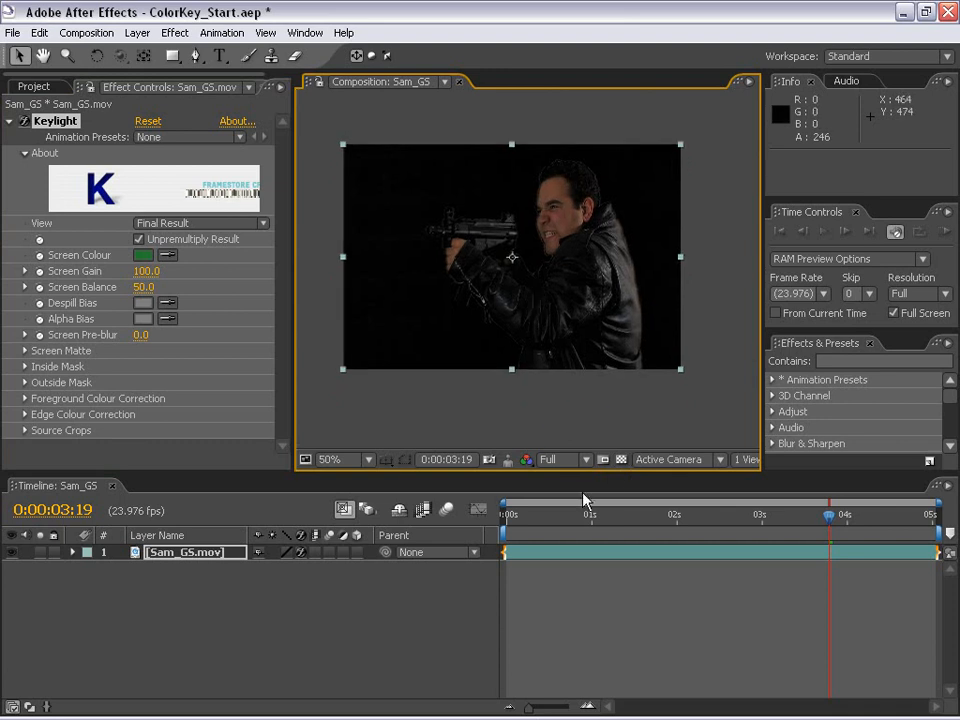
click(620, 460)
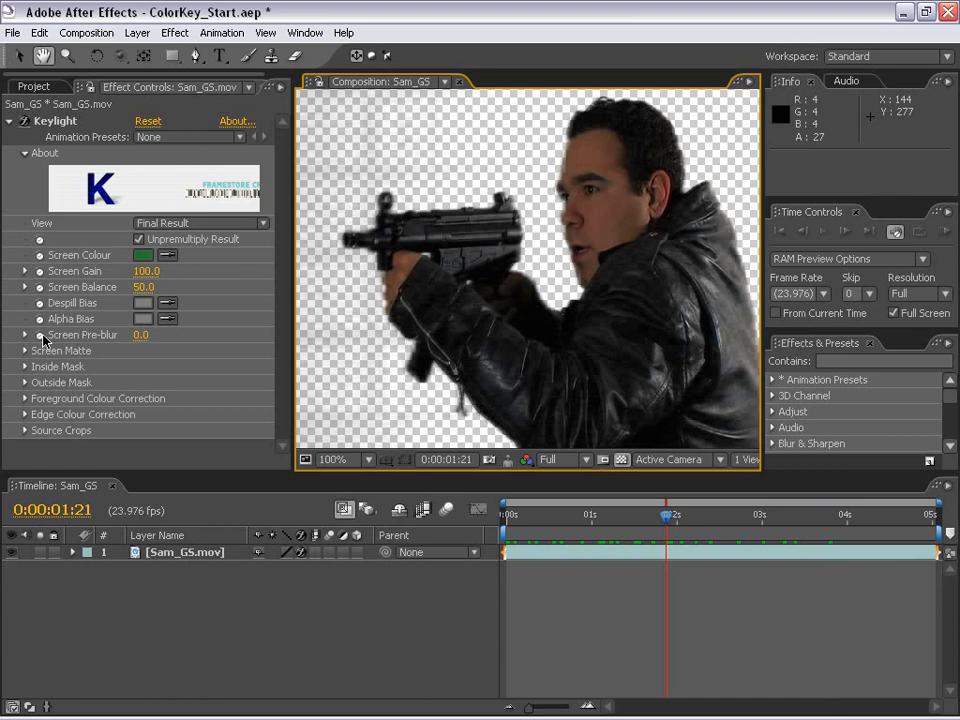
Step: Set Keylight's Screen Pre-blur to 3
click(139, 337)
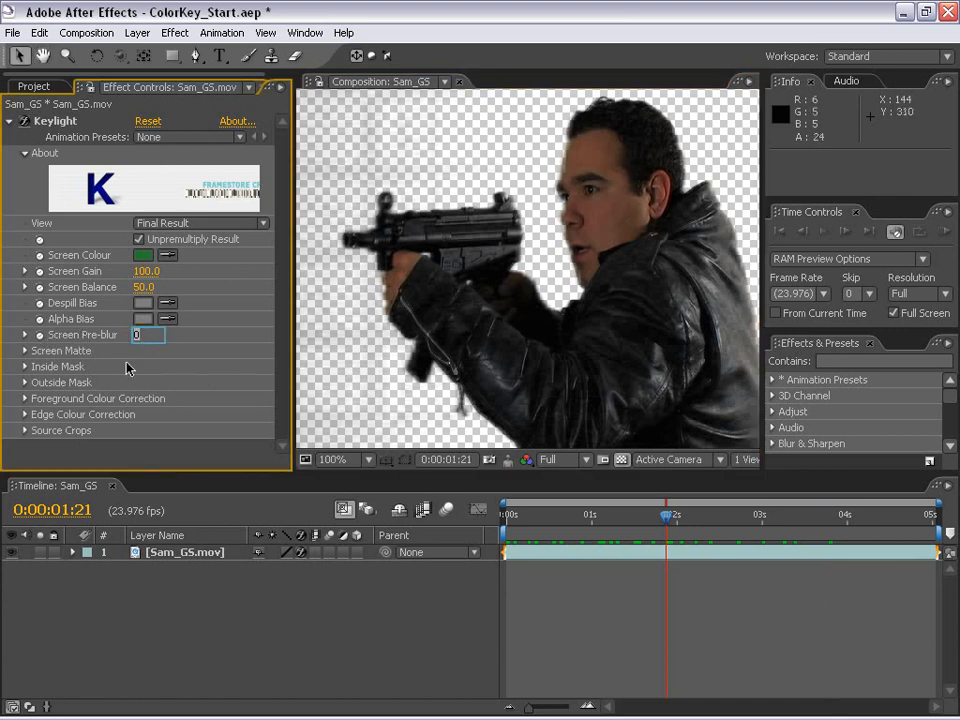
text(3)
key(Return)
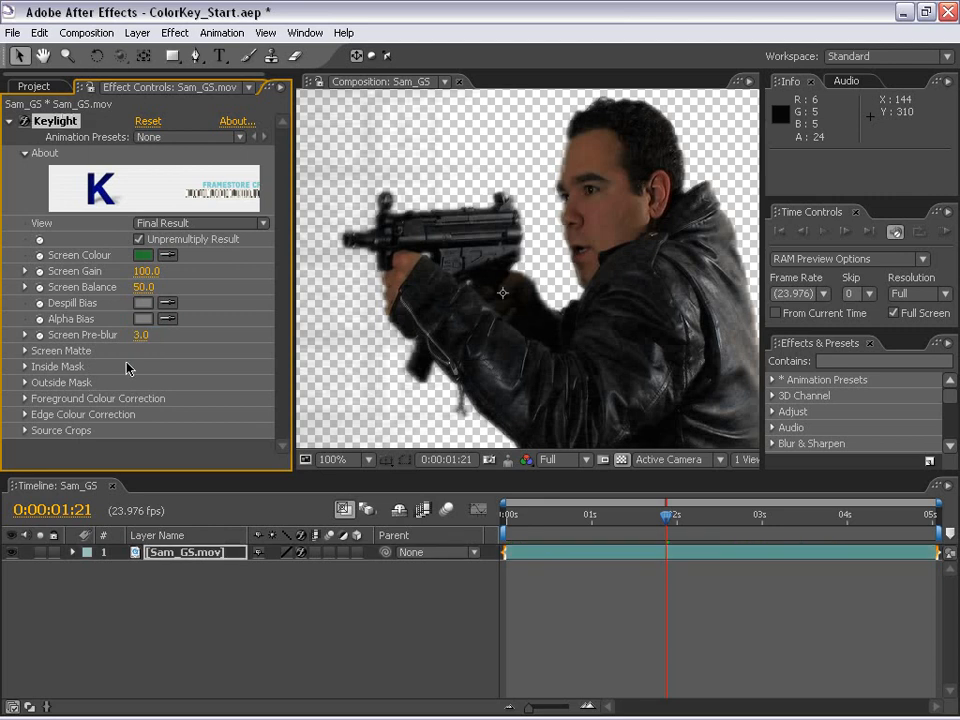
Step: Switch the Keylight view to Screen Matte and set the Screen Pre-blur to 2.5
click(175, 223)
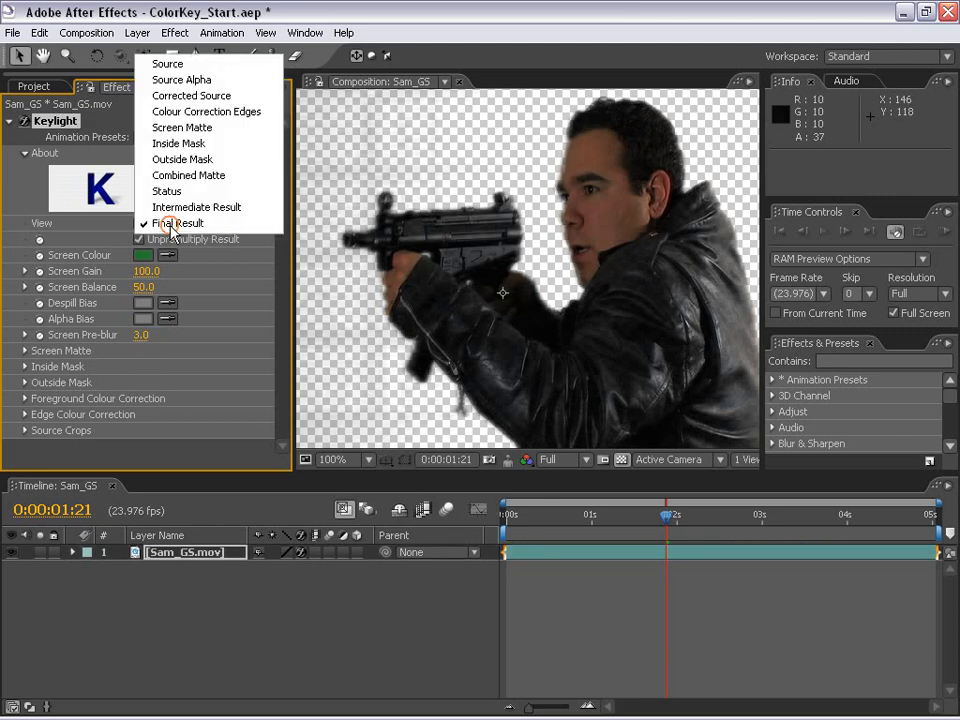
click(175, 130)
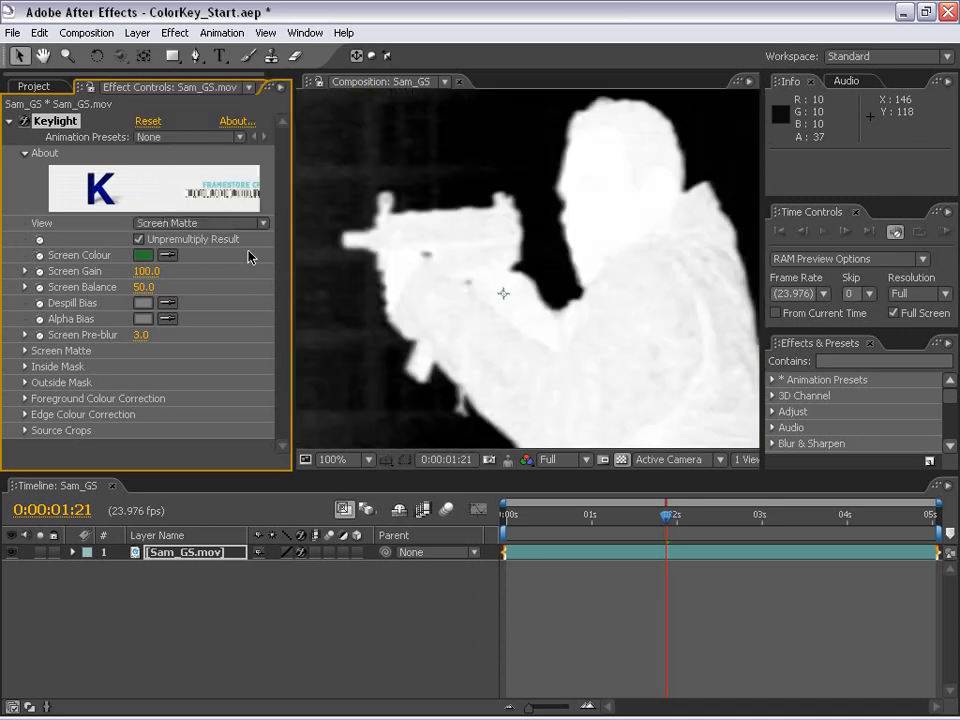
drag(142, 335, 118, 330)
click(141, 337)
text(2.5)
key(Return)
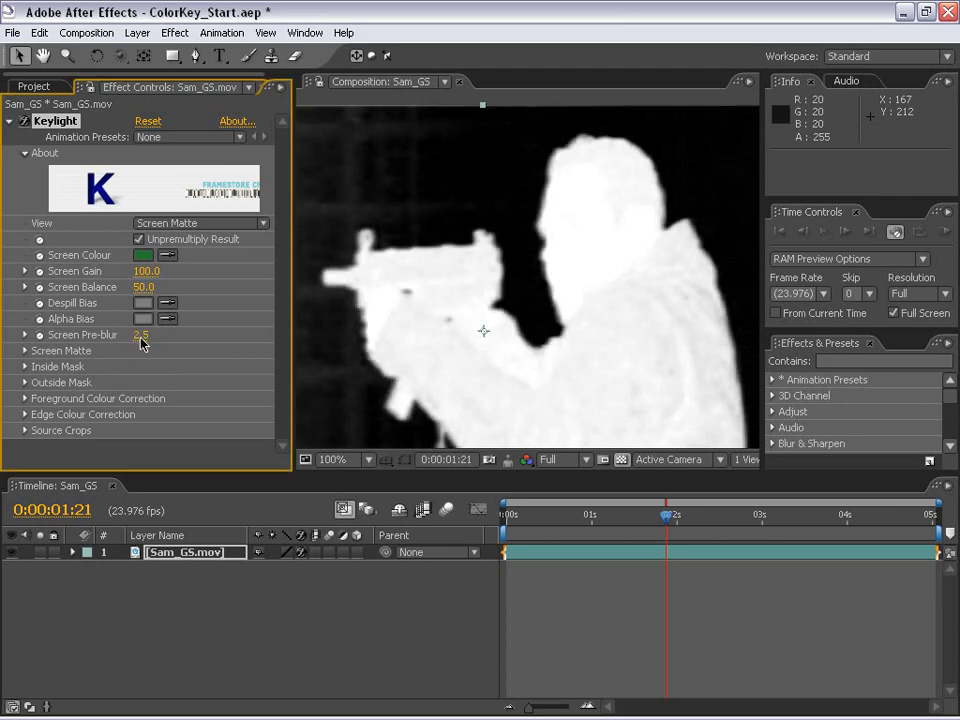
Step: Switch the Keylight view back to Final Result and inspect the lower part of the keyed actor
click(161, 222)
click(195, 318)
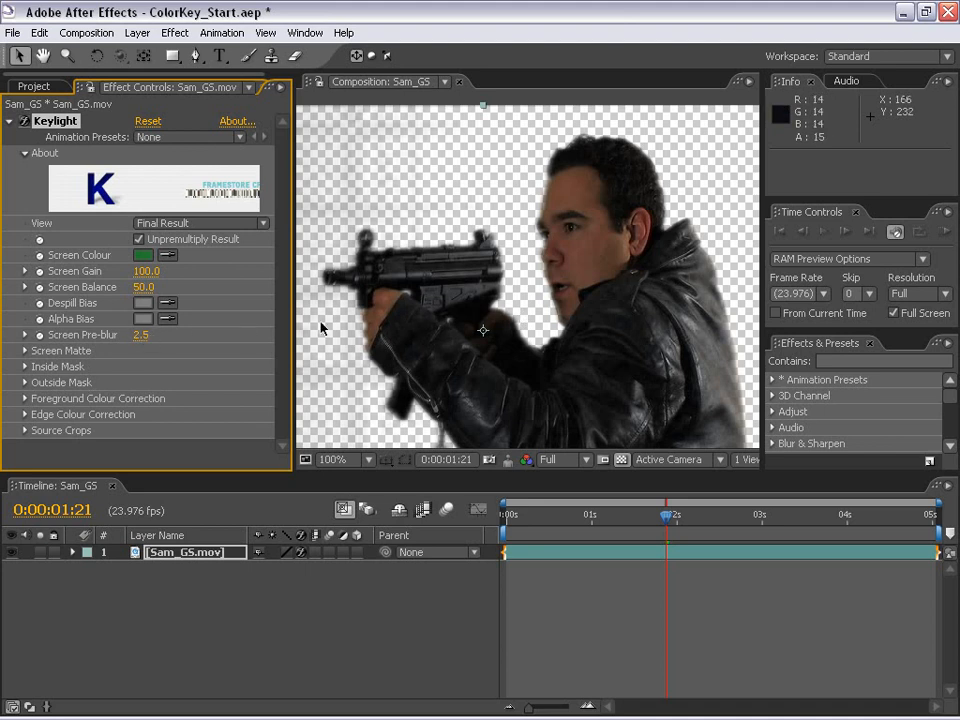
drag(463, 366, 472, 265)
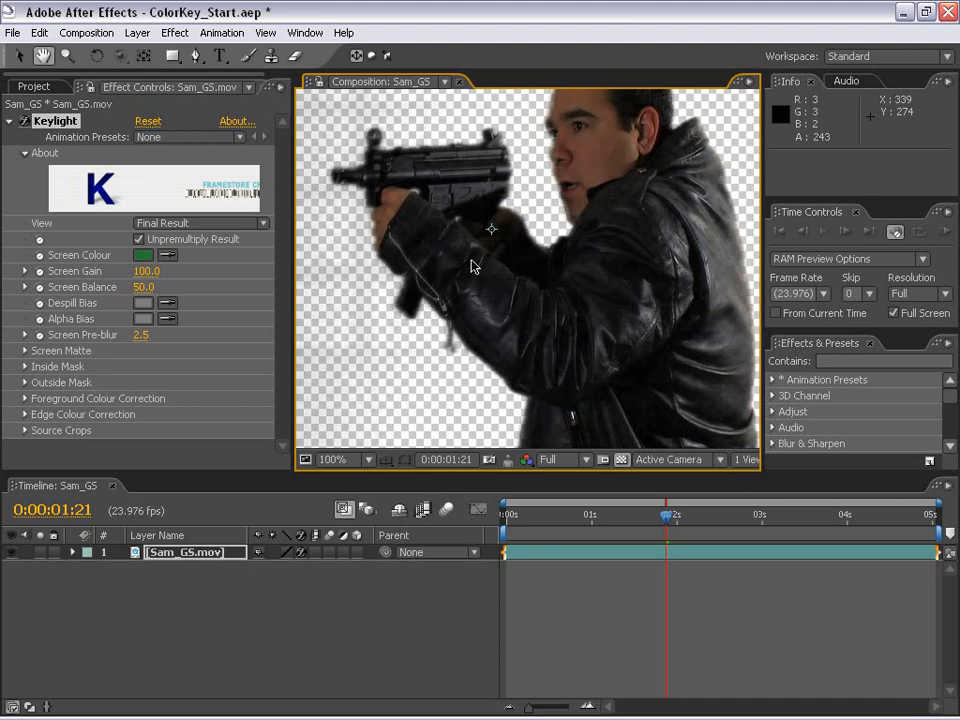
Step: Expand Keylight's Screen Matte settings to reveal the clipping, shrink and softness controls
click(25, 350)
click(287, 418)
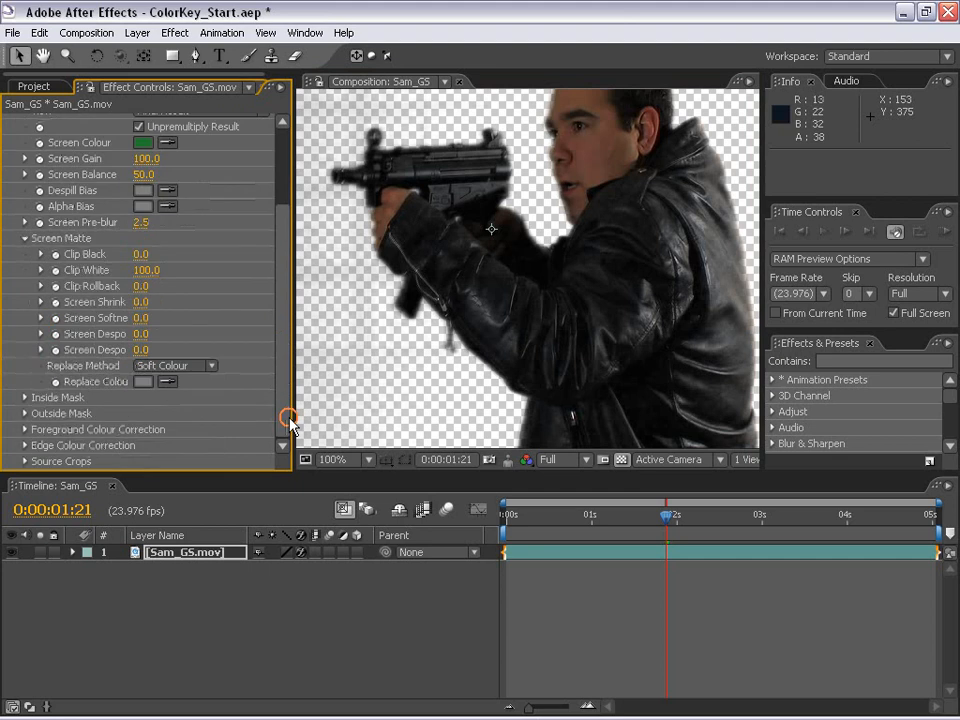
drag(277, 336, 279, 292)
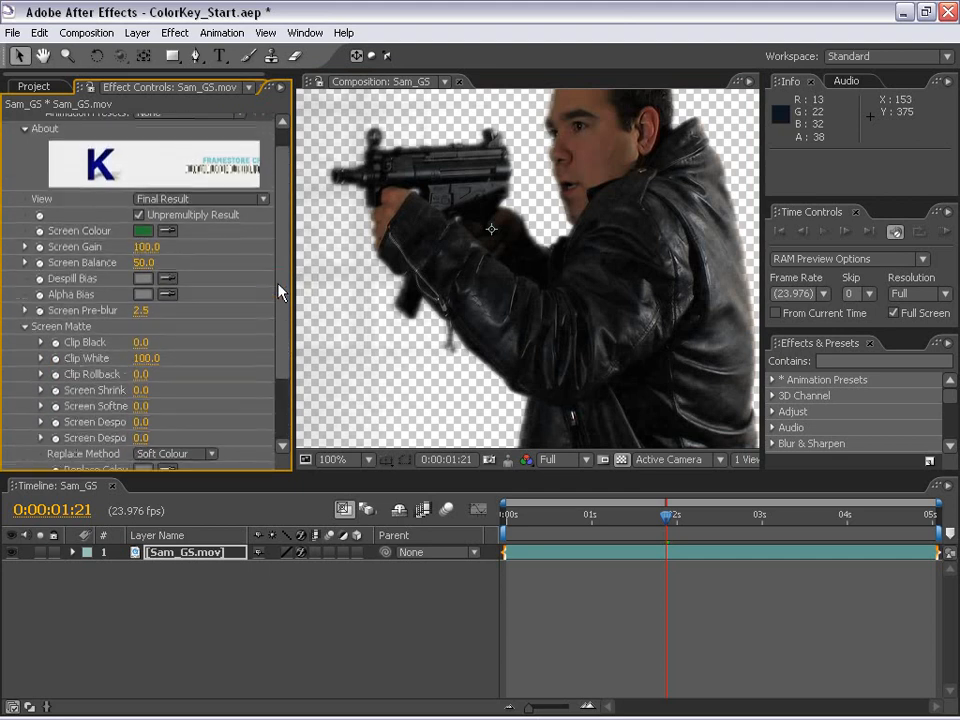
Step: Switch the Keylight view to Screen Matte and examine the actor's body and the background for grey areas
click(152, 208)
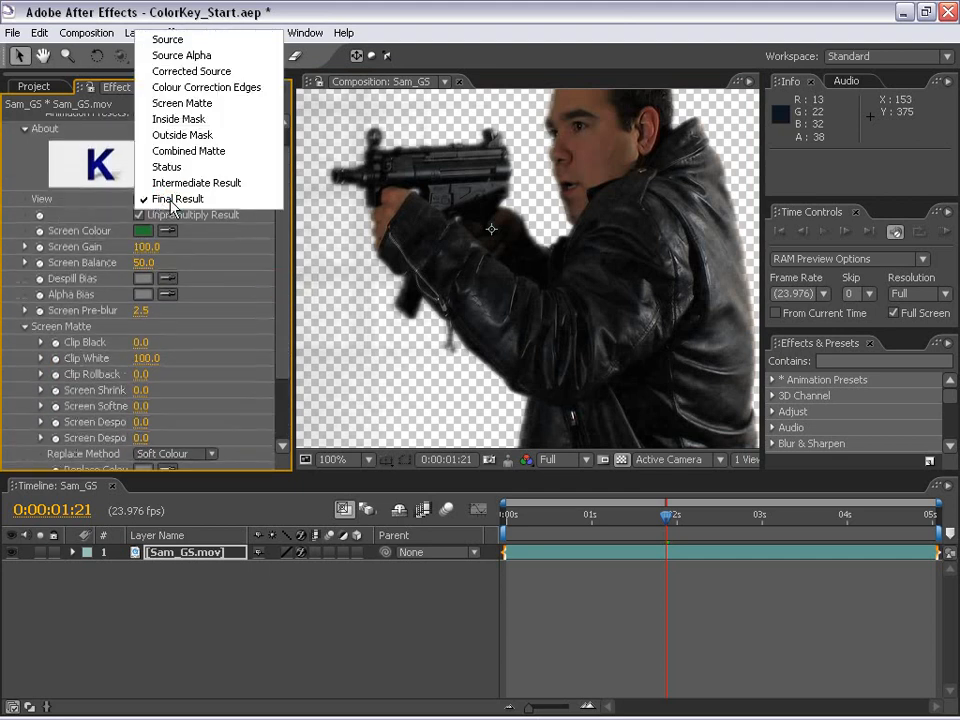
click(183, 101)
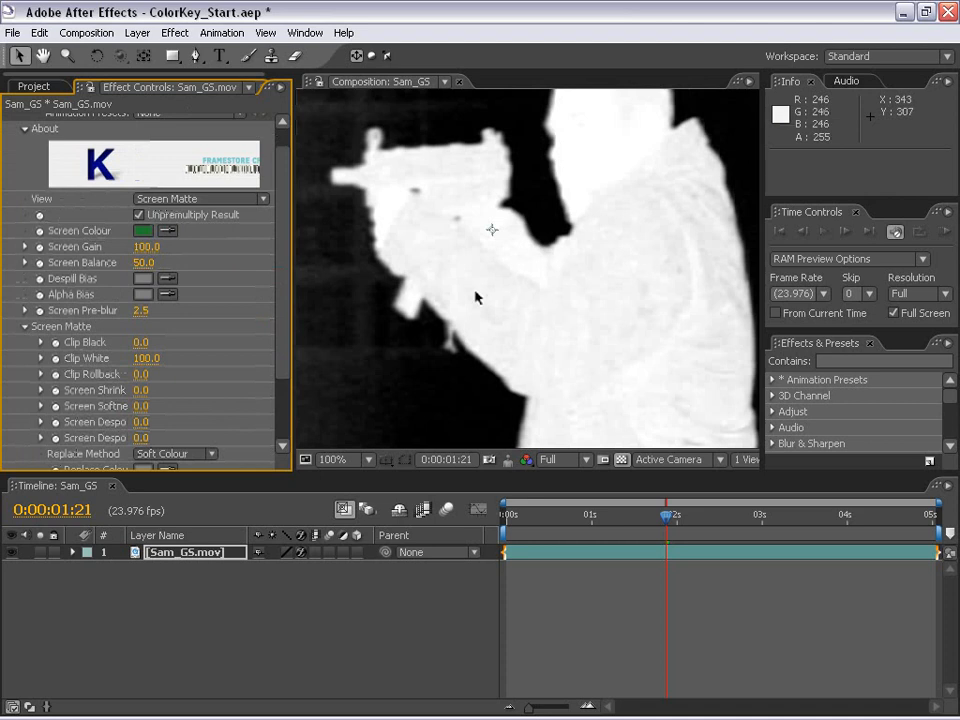
key(h)
drag(418, 182, 447, 285)
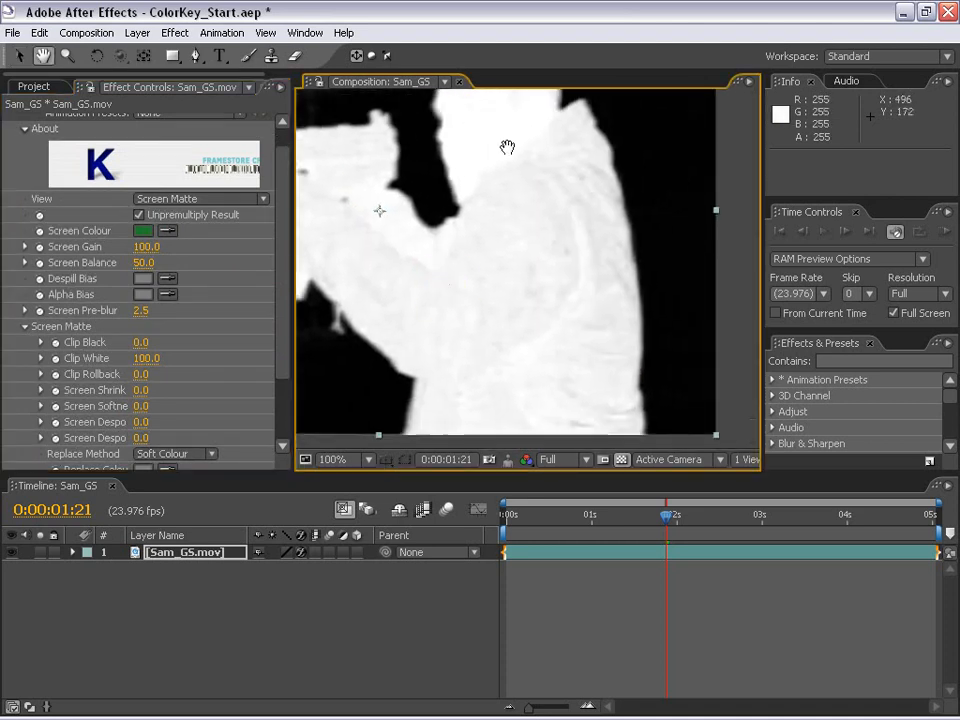
drag(508, 146, 476, 287)
drag(653, 245, 554, 297)
drag(349, 213, 470, 240)
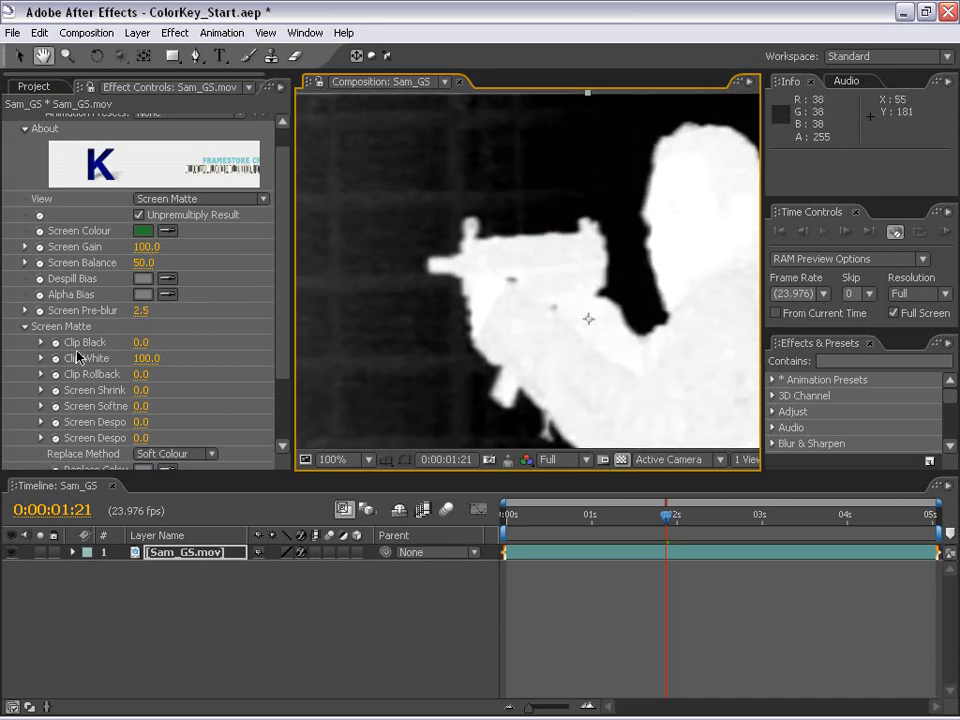
Step: Set Clip Black to 35 and Clip White to 75 in Keylight's Screen Matte settings
drag(138, 350, 148, 342)
drag(435, 261, 539, 315)
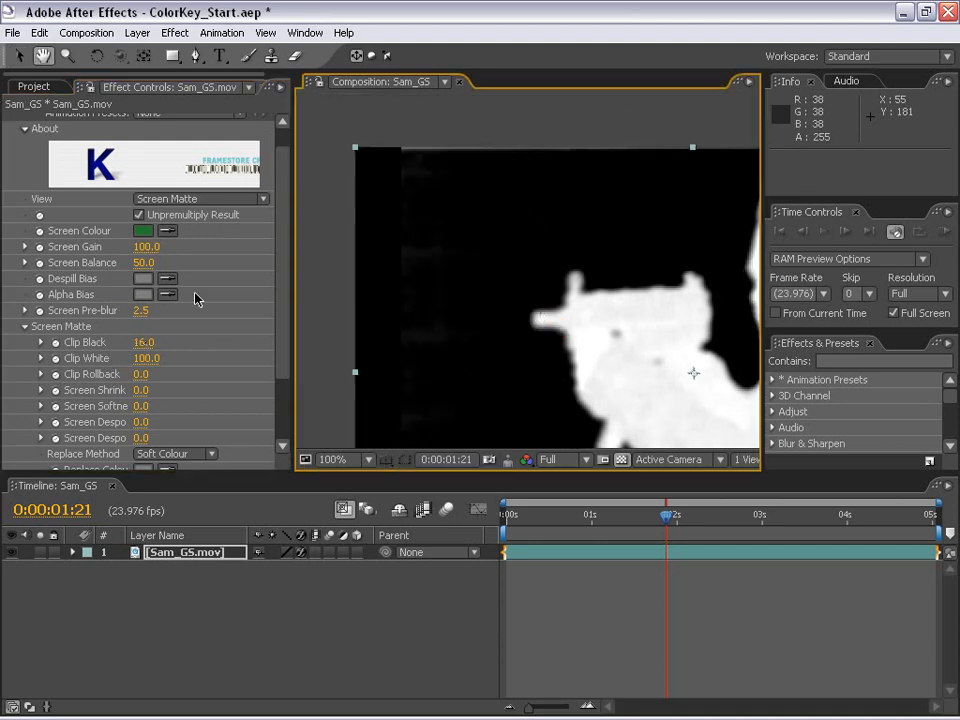
drag(146, 345, 163, 341)
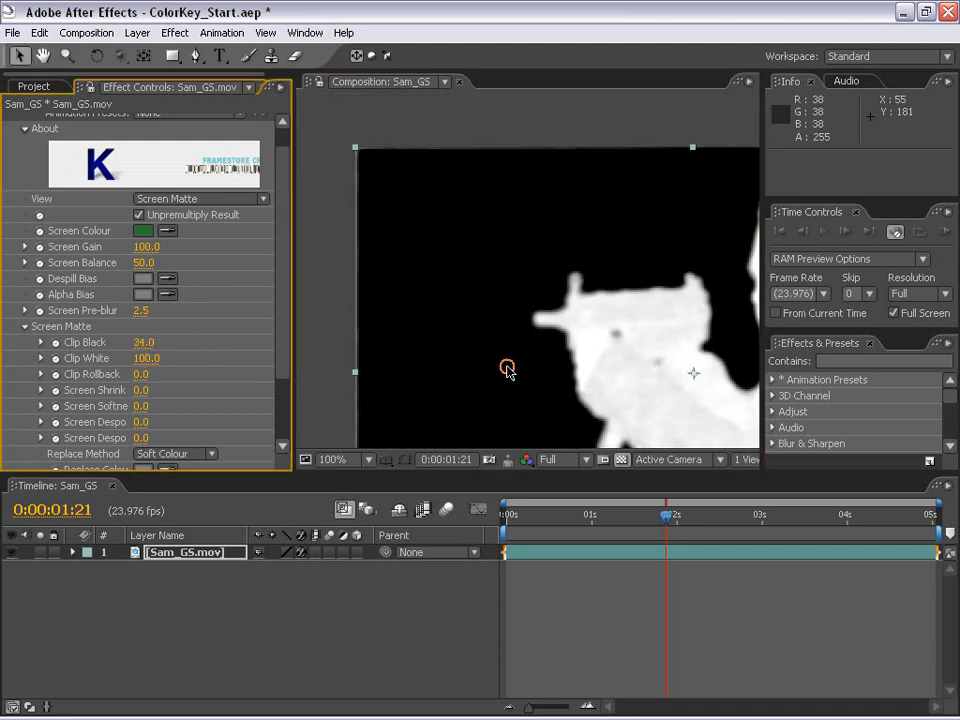
drag(592, 361, 519, 317)
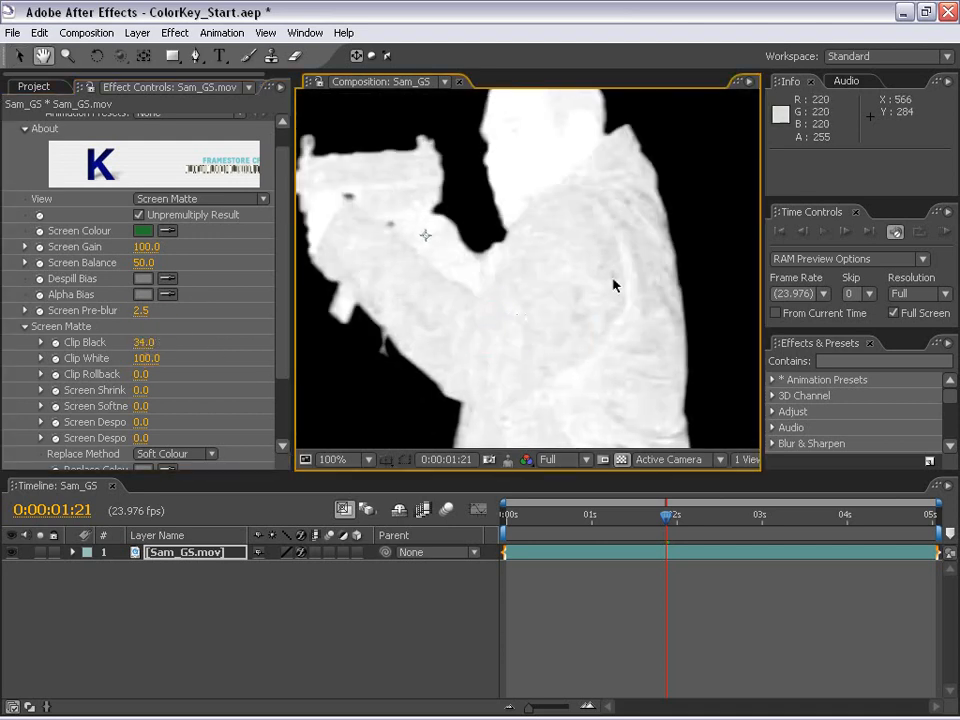
mouse_move(140, 360)
mouse_down()
mouse_move(118, 364)
mouse_move(145, 344)
mouse_move(159, 359)
mouse_up()
click(145, 344)
text(35)
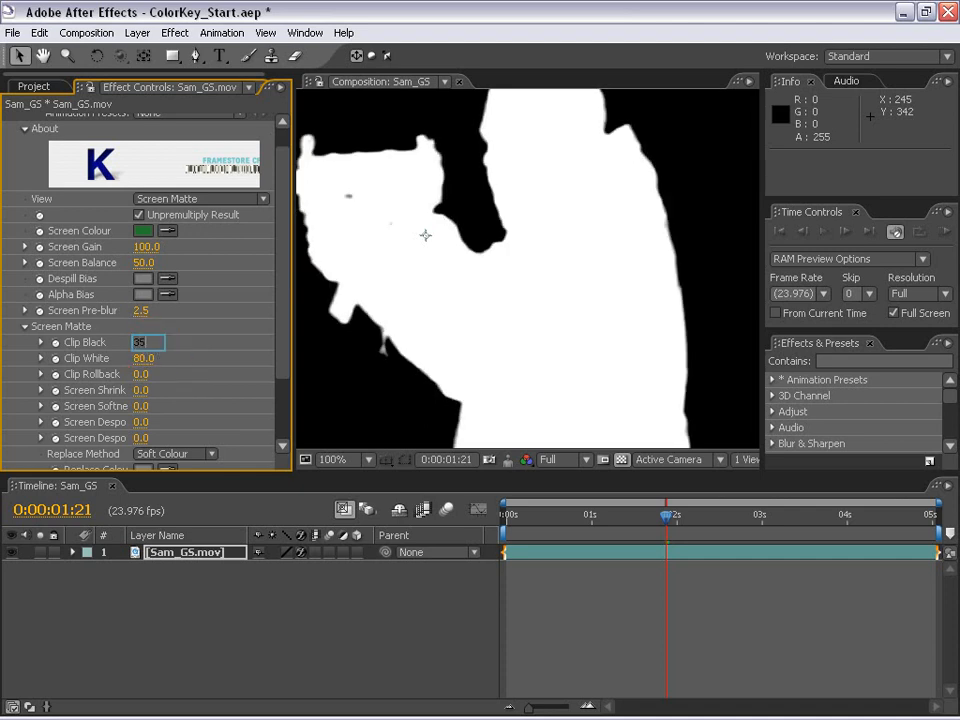
key(Tab)
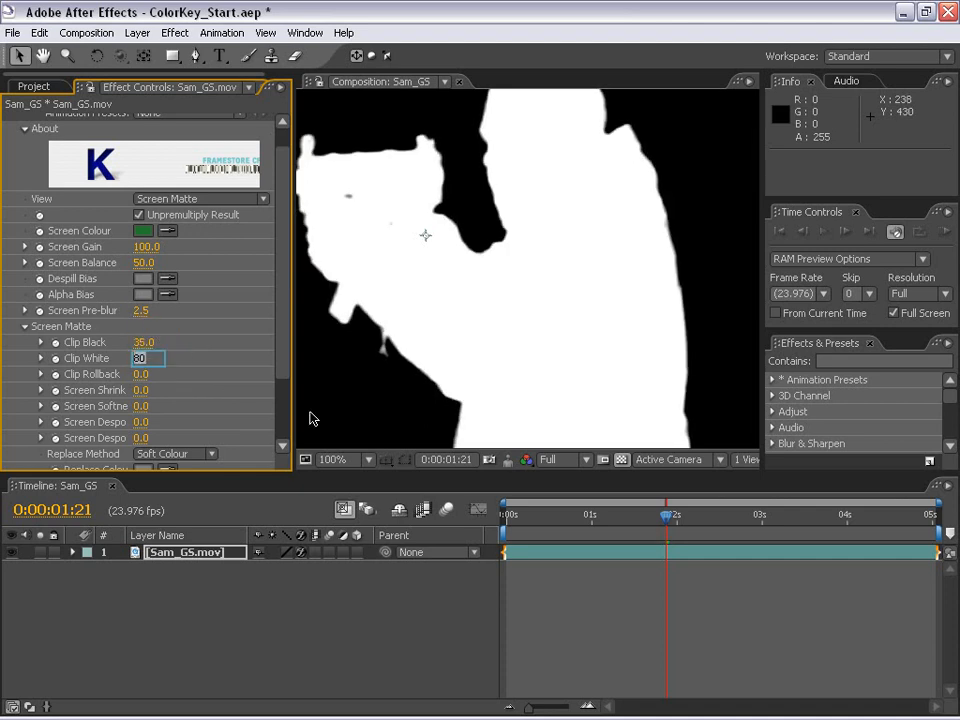
key(Return)
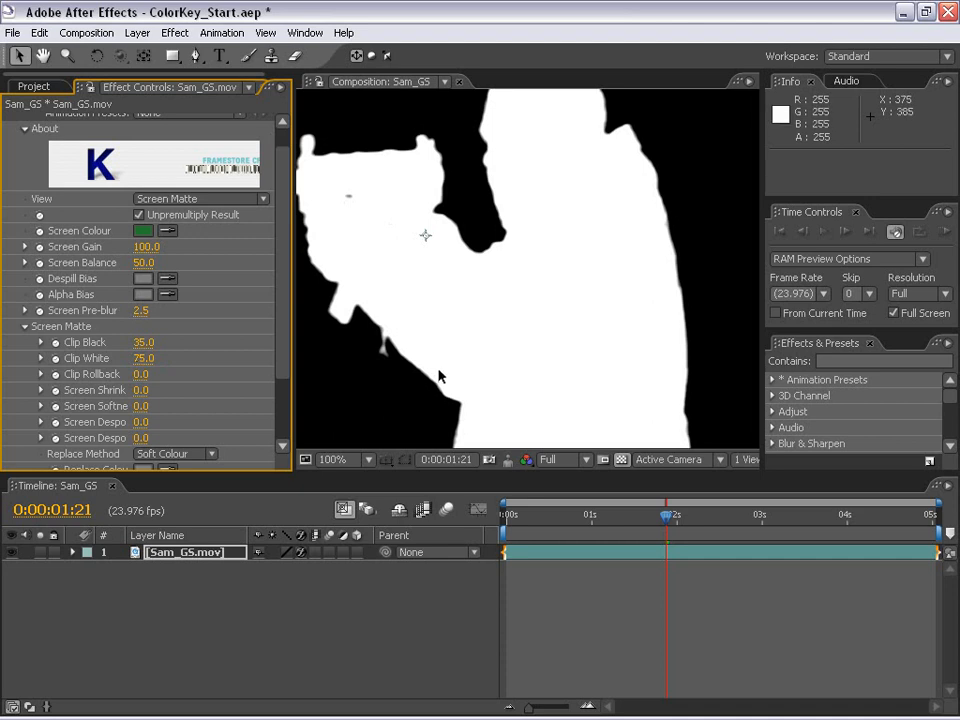
Step: Switch the Keylight view back to Final Result and inspect the keyed actor's edges
key(comma)
click(155, 197)
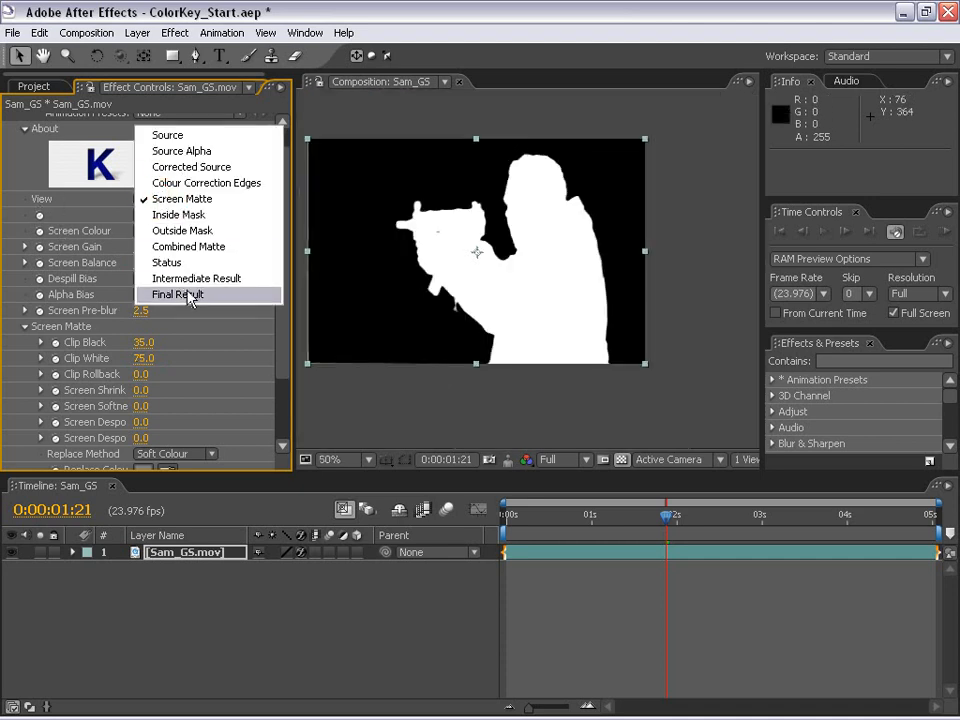
click(185, 296)
key(period)
drag(563, 168, 620, 134)
scroll(548, 343, up, 1)
drag(478, 265, 559, 371)
scroll(536, 317, down, 1)
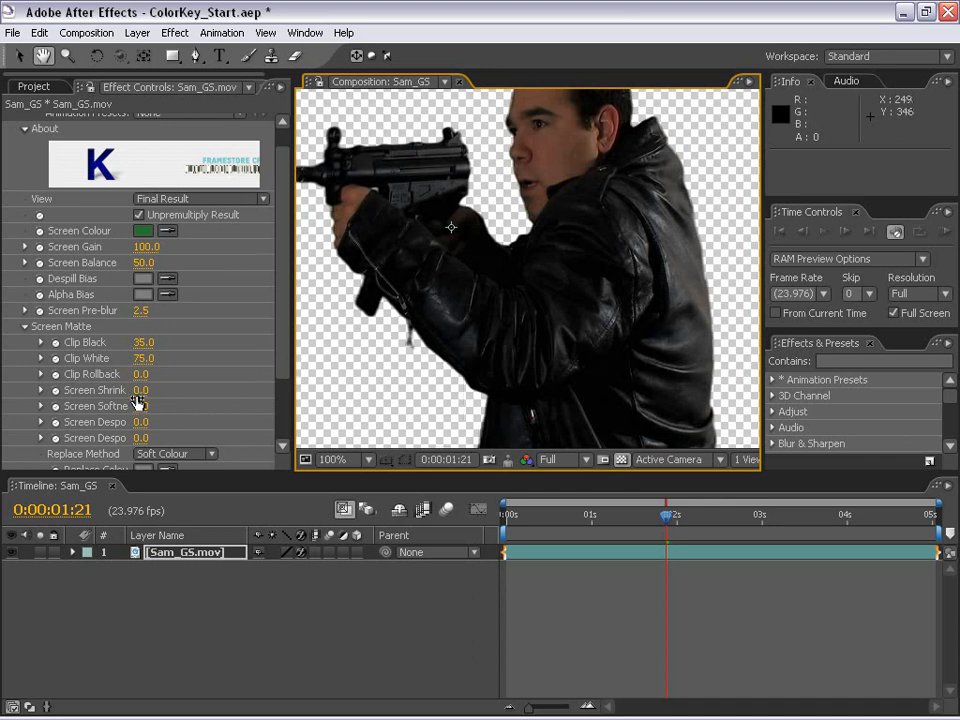
Step: Set the Screen Shrink/Grow amount in Keylight's Screen Matte settings to -0.5
drag(138, 391, 157, 380)
click(140, 390)
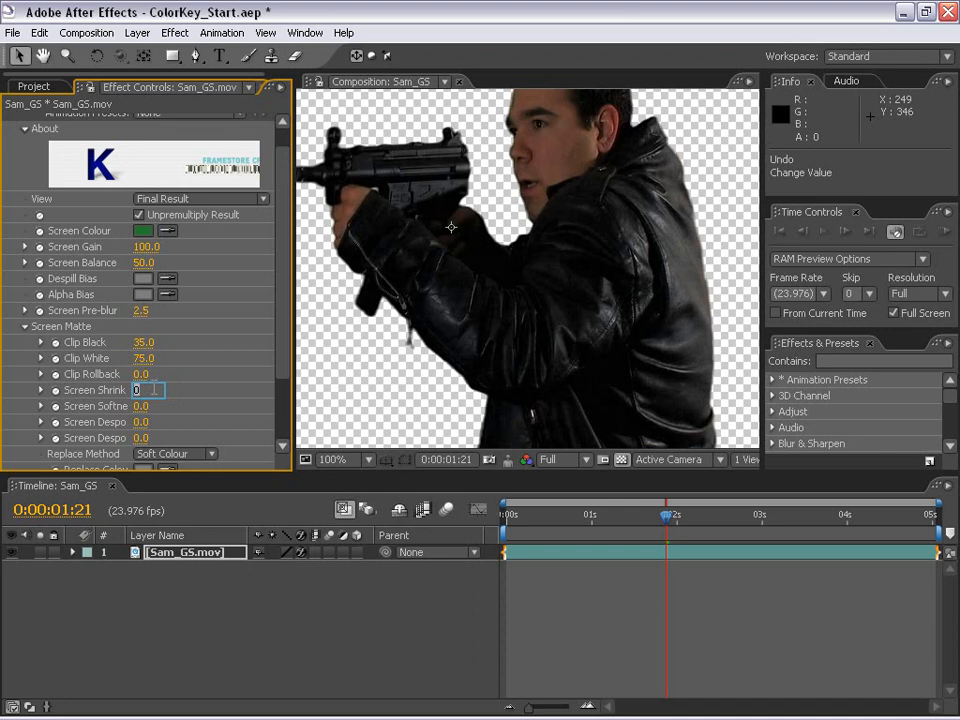
text(-0.5)
key(Return)
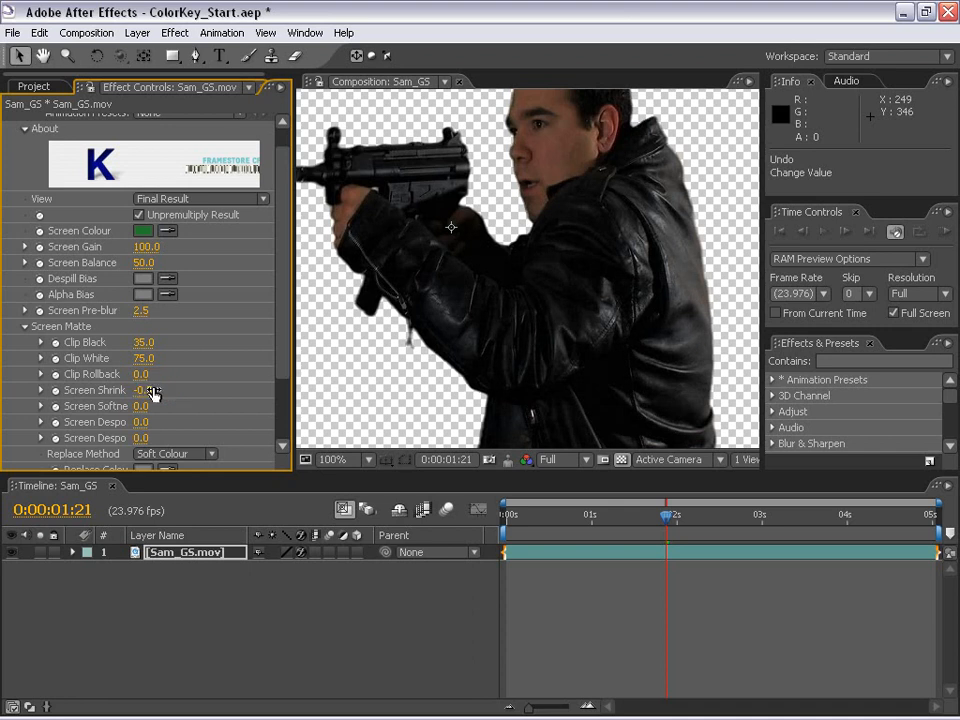
Step: Examine the key's edges around the actor's face and jacket at several magnifications
scroll(510, 245, up, 1)
drag(520, 241, 516, 344)
scroll(516, 344, up, 1)
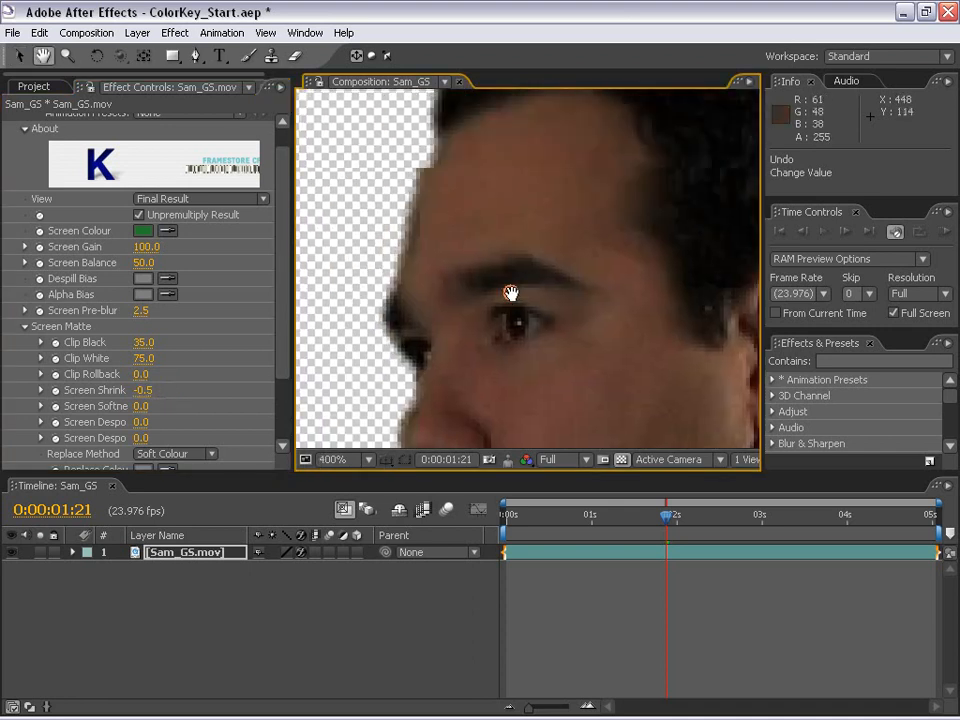
scroll(454, 326, down, 1)
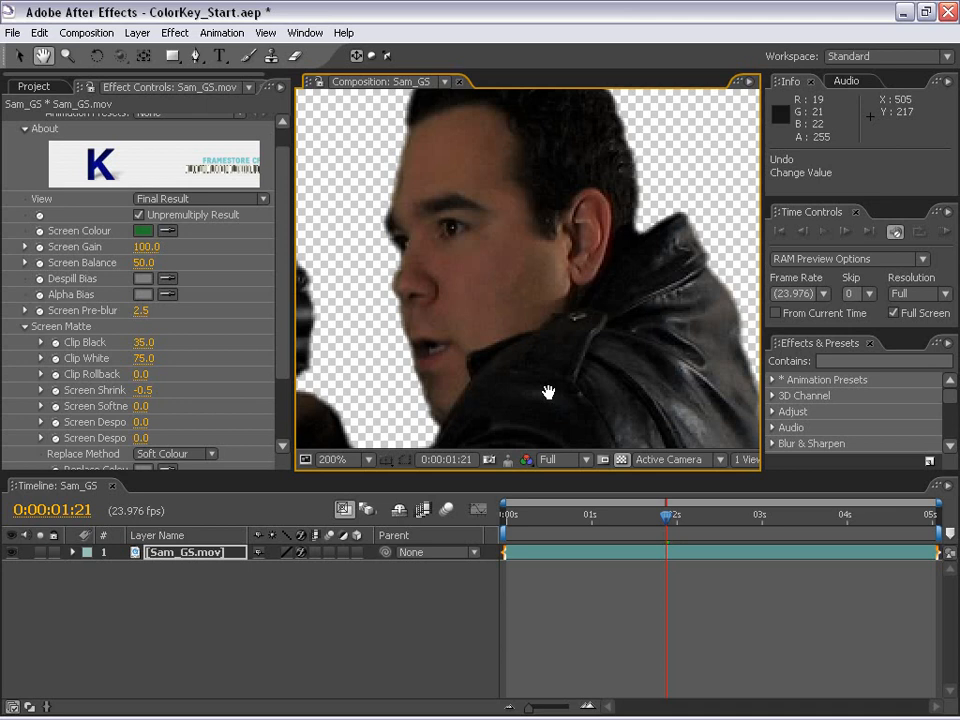
scroll(548, 392, down, 1)
scroll(277, 238, up, 1)
scroll(279, 274, down, 4)
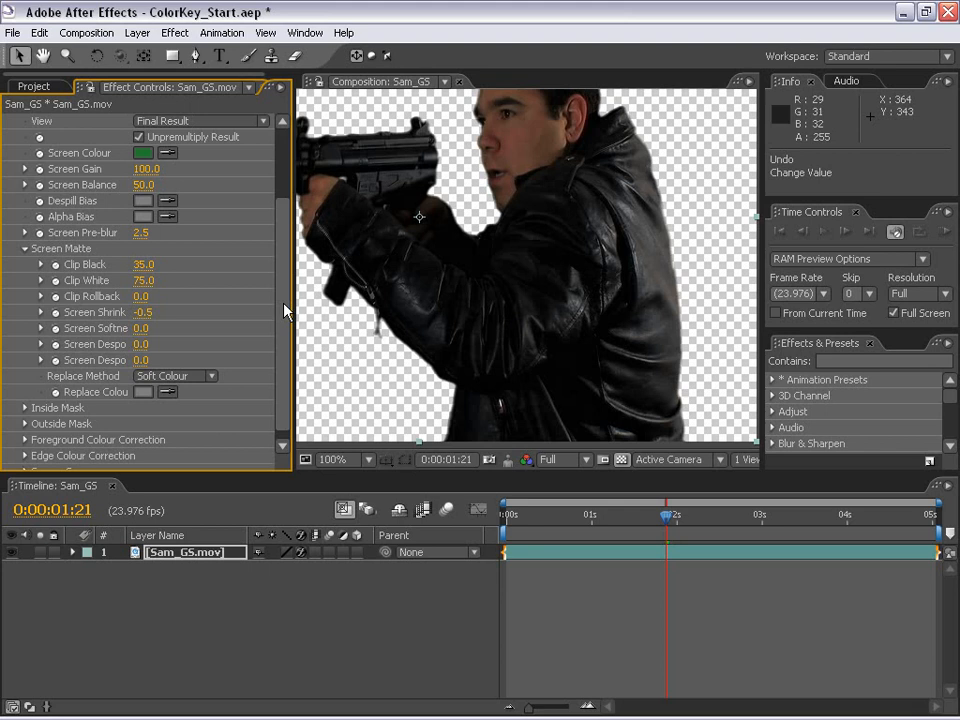
drag(584, 400, 541, 378)
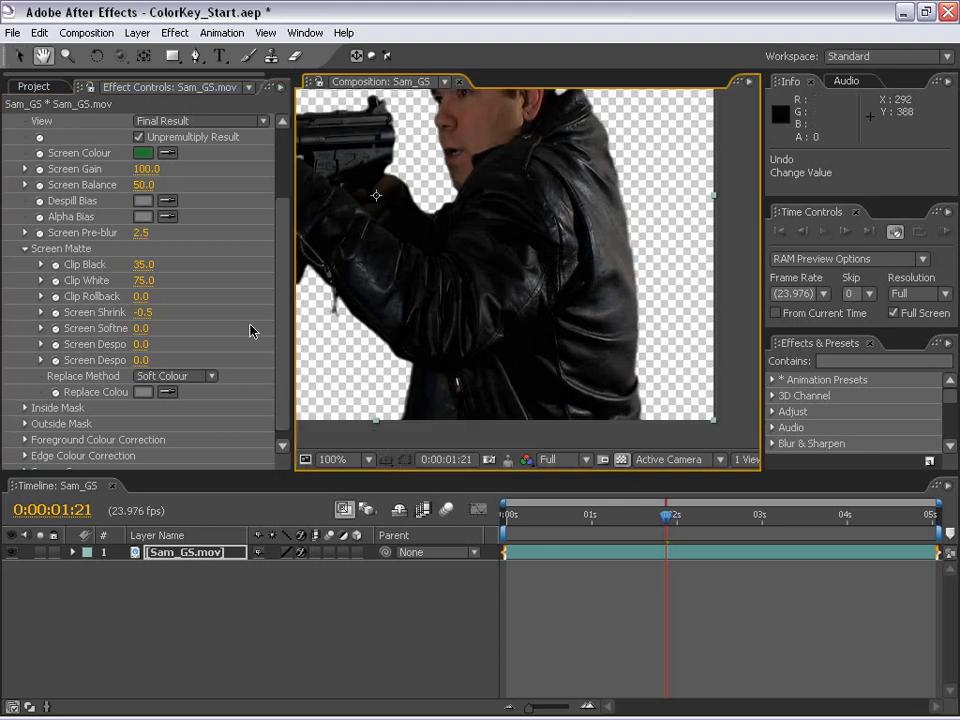
Step: Switch the Keylight view to Intermediate Result and inspect the gun, hands and sleeve for green spill
click(284, 333)
scroll(178, 195, up, 3)
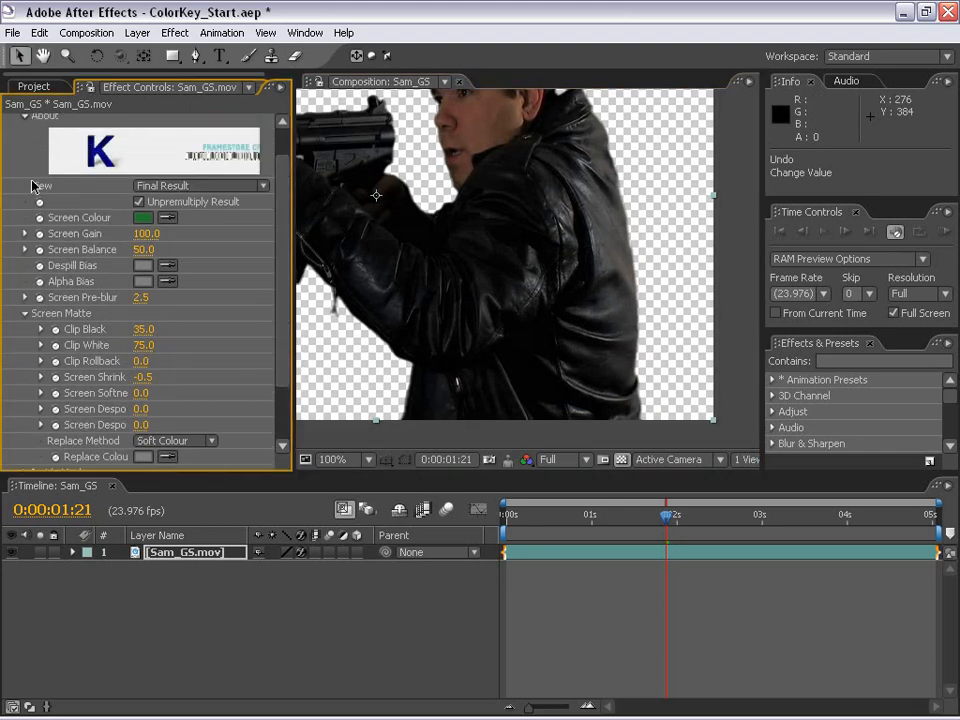
drag(478, 223, 517, 321)
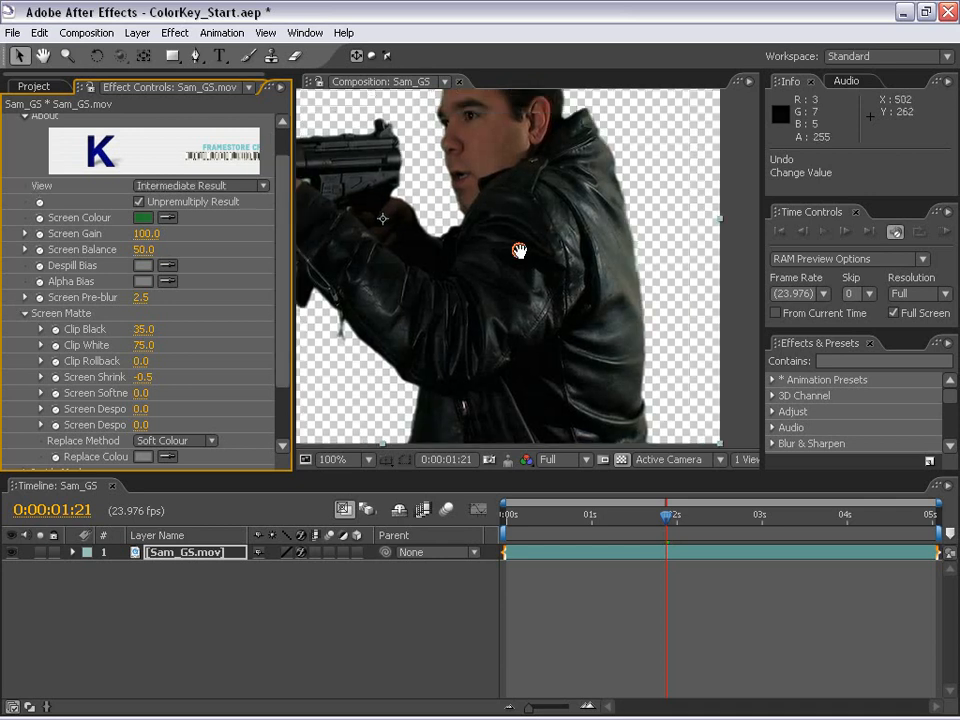
scroll(517, 321, up, 1)
drag(570, 232, 403, 250)
drag(580, 440, 540, 298)
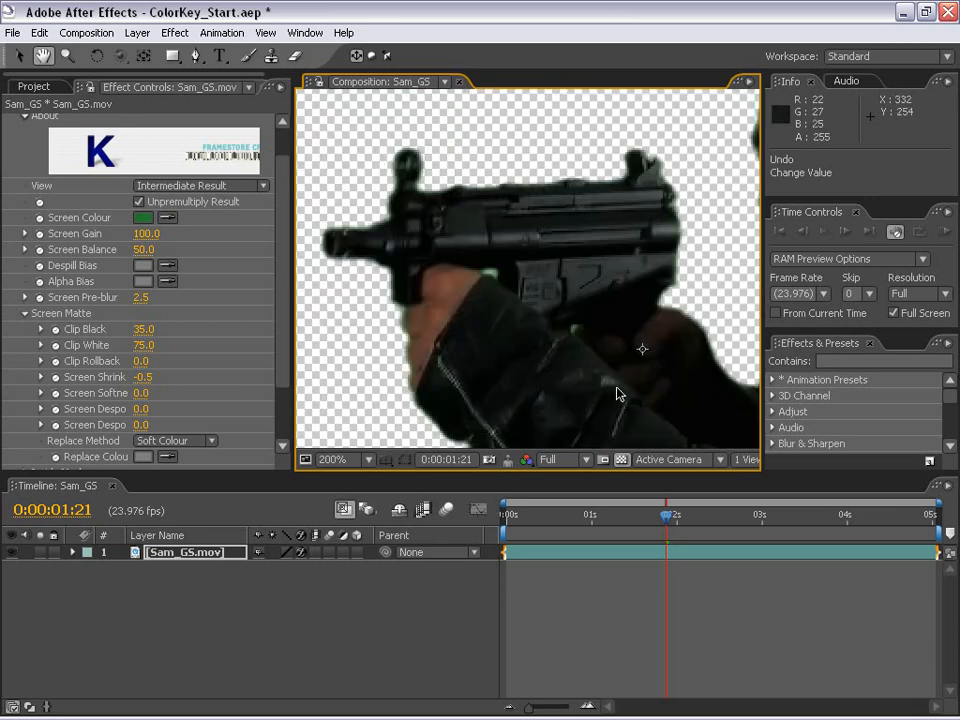
drag(645, 432, 484, 282)
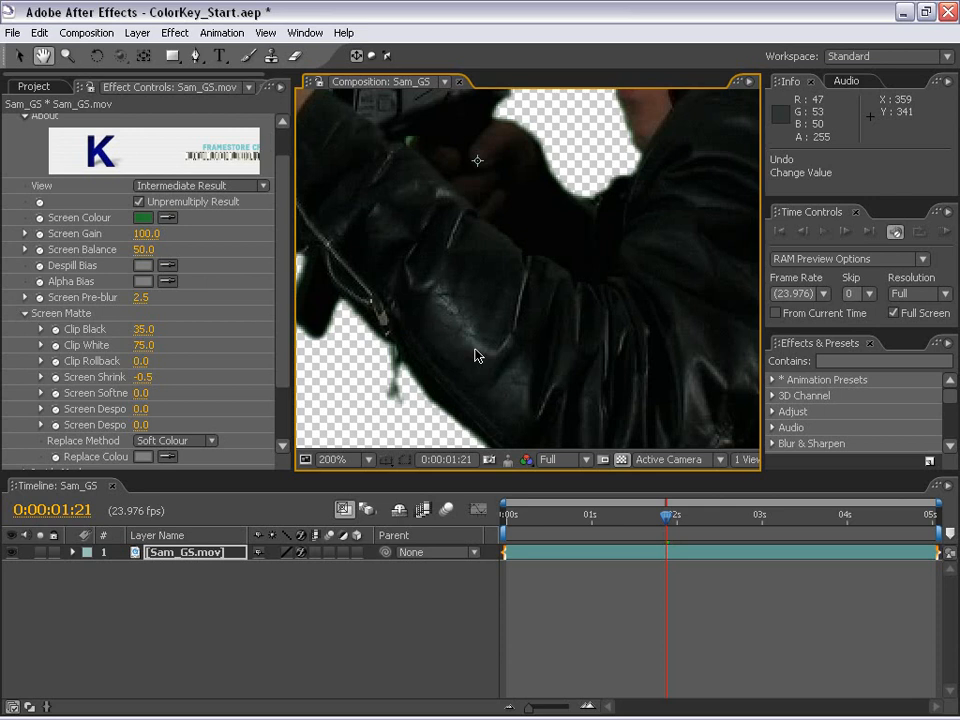
Step: Return the Keylight view to Final Result and inspect the edge along the back of the actor's jacket
key(comma)
click(200, 185)
click(196, 204)
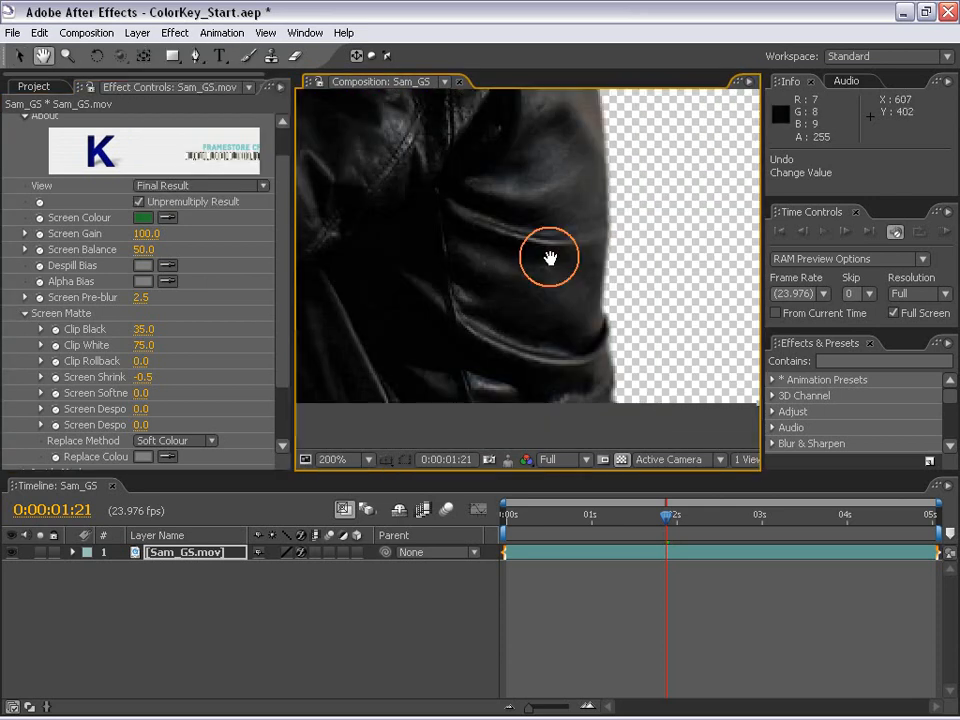
drag(551, 257, 604, 360)
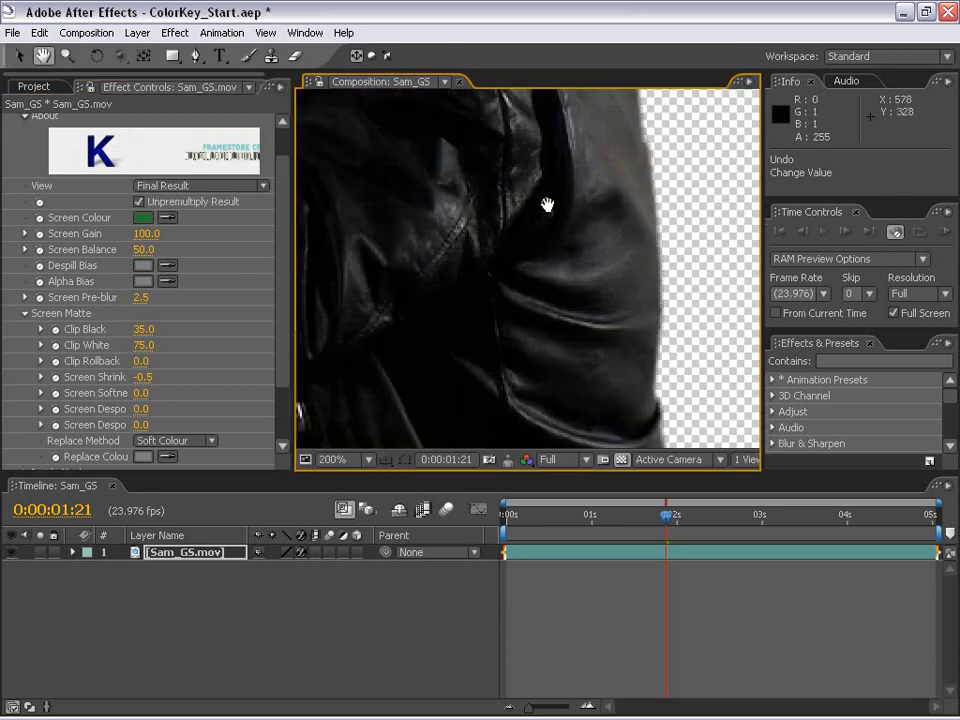
drag(546, 206, 571, 315)
drag(551, 261, 599, 413)
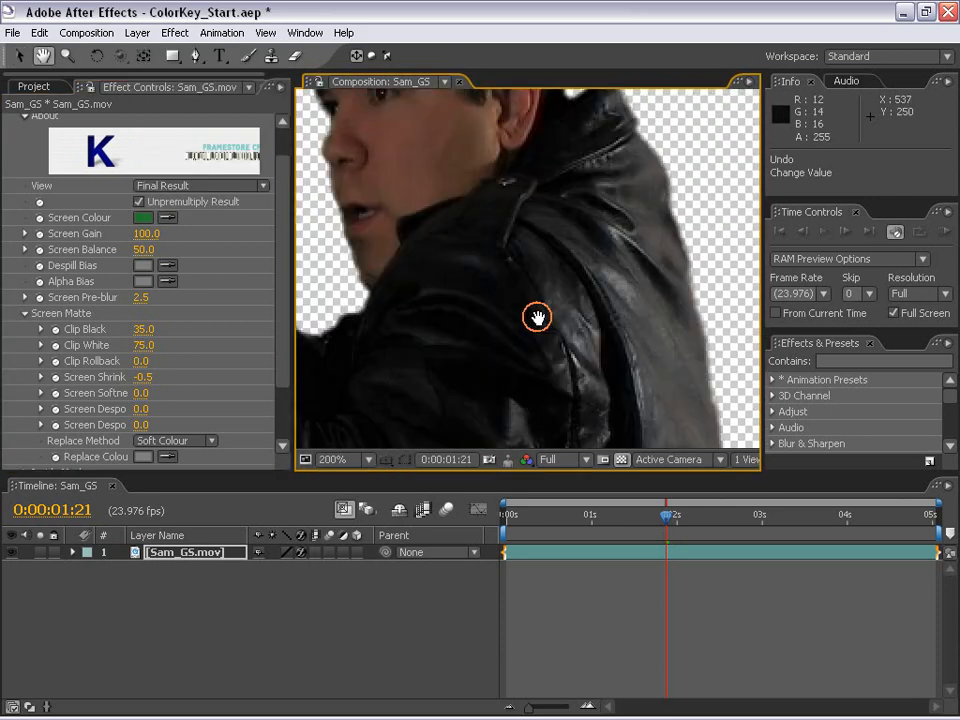
key(comma)
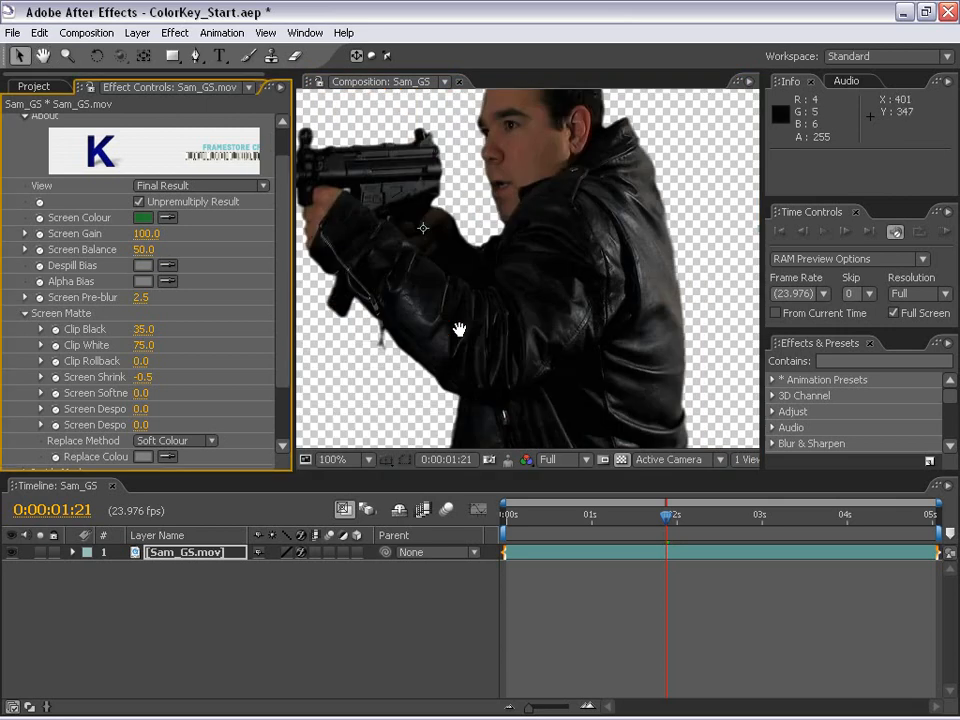
Step: Check the keyed actor against the black background and turn the transparency grid back on
drag(459, 330, 462, 283)
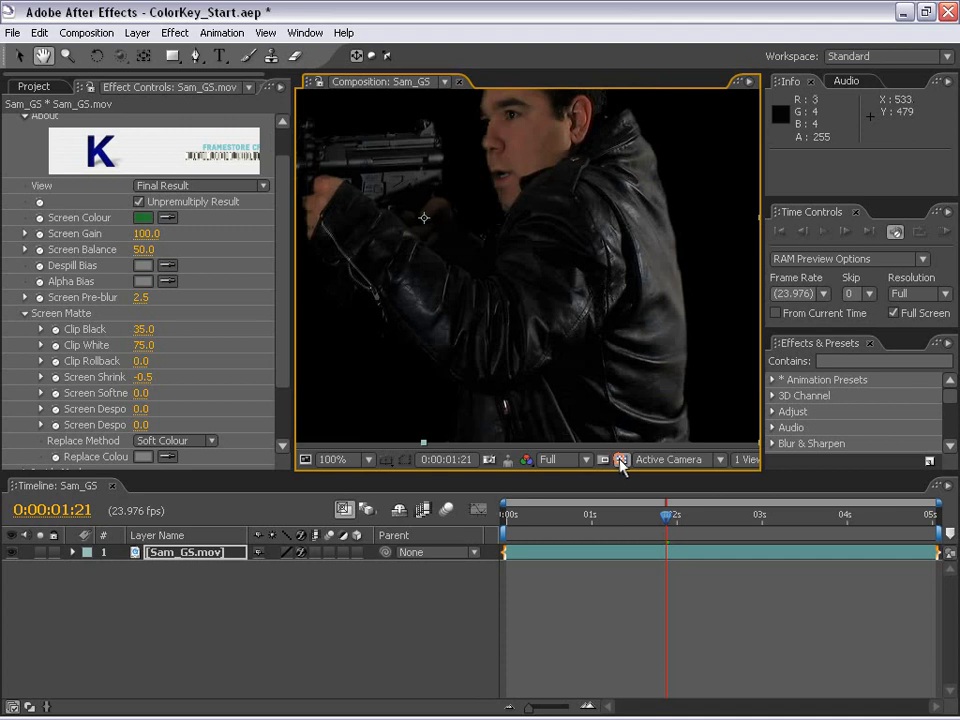
click(620, 461)
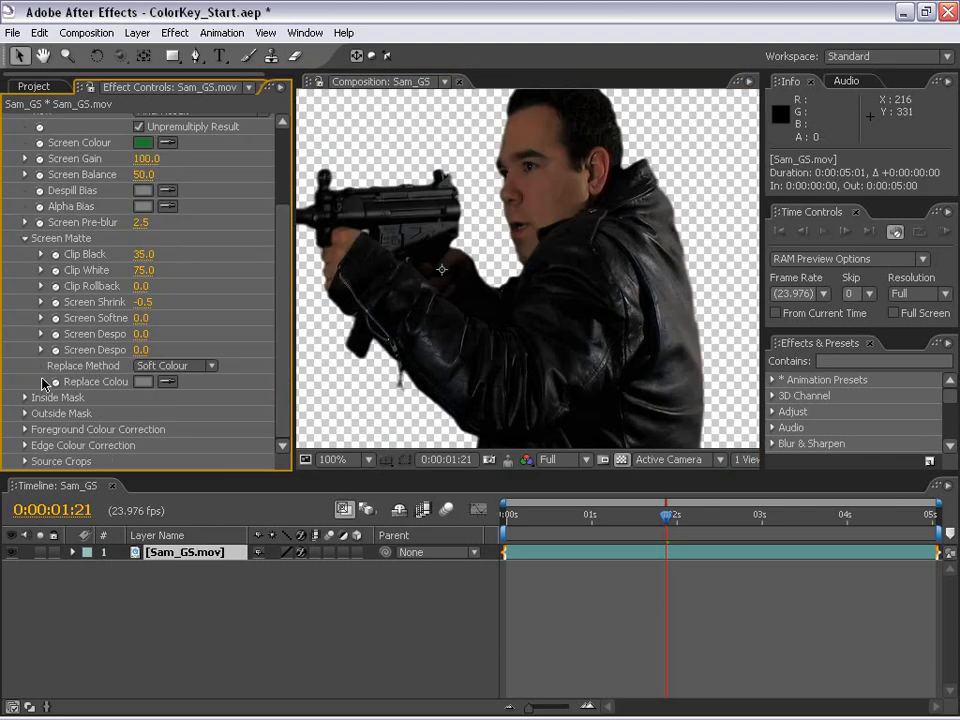
Step: Change Keylight's Replace Method to Hard Colour and check the lower part of the jacket
click(173, 366)
click(172, 351)
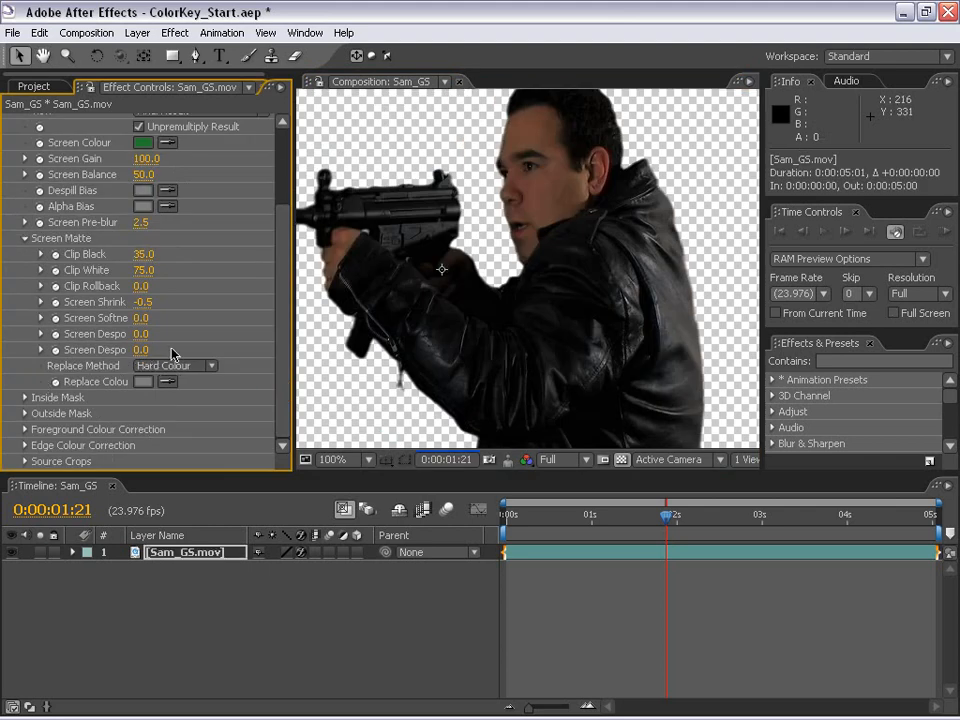
drag(461, 368, 427, 272)
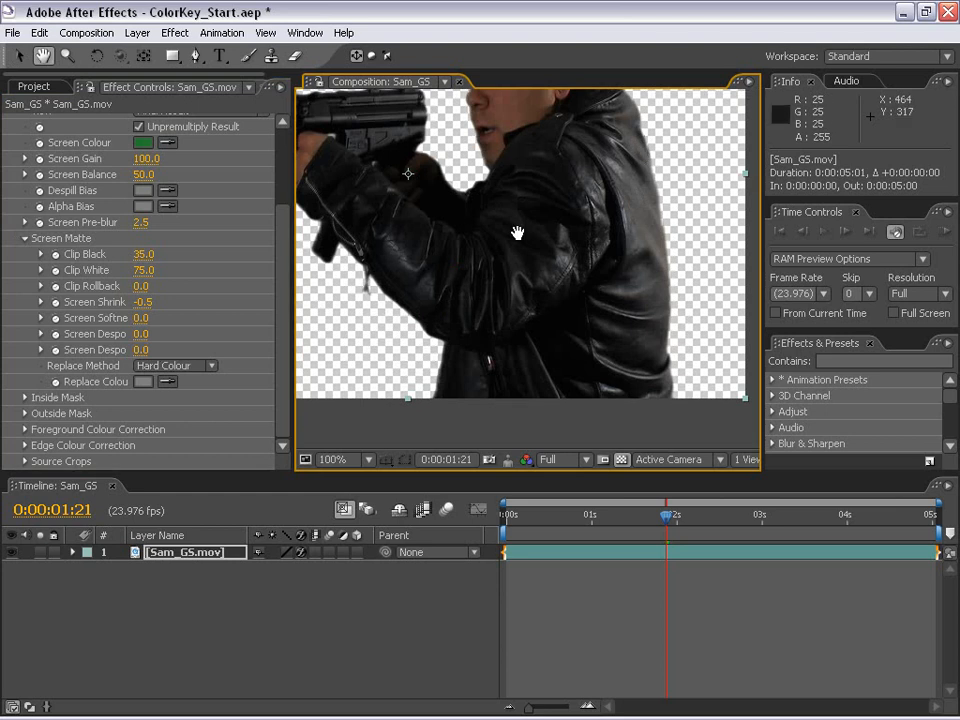
drag(517, 233, 515, 255)
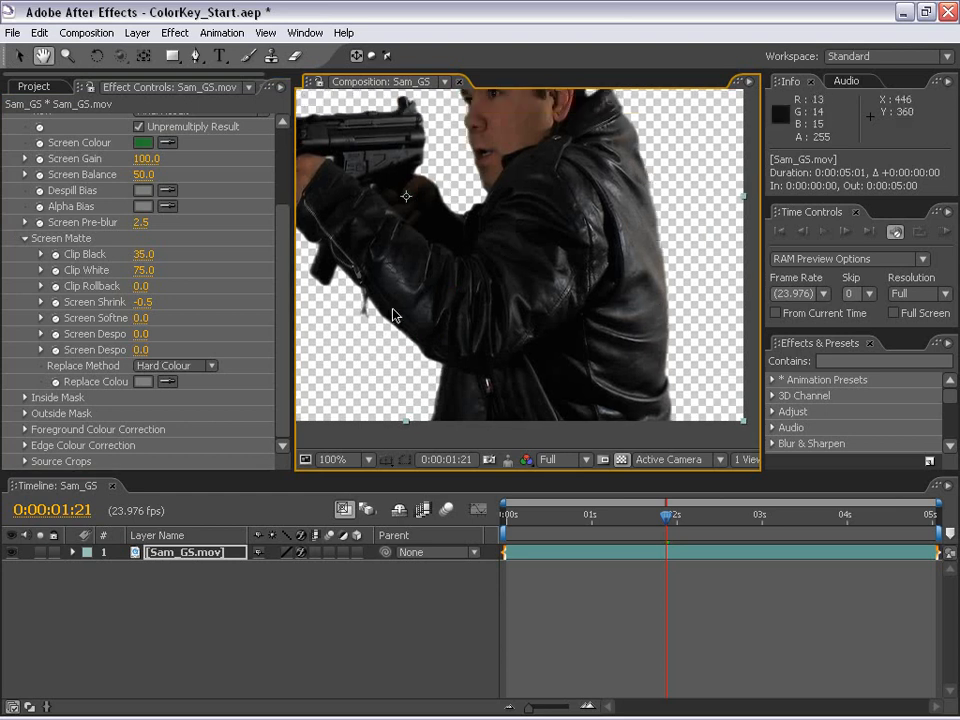
Step: Set Keylight's Replace Colour to a dark, low-saturation shade with a hue of 103 and check the jacket's edges
click(145, 381)
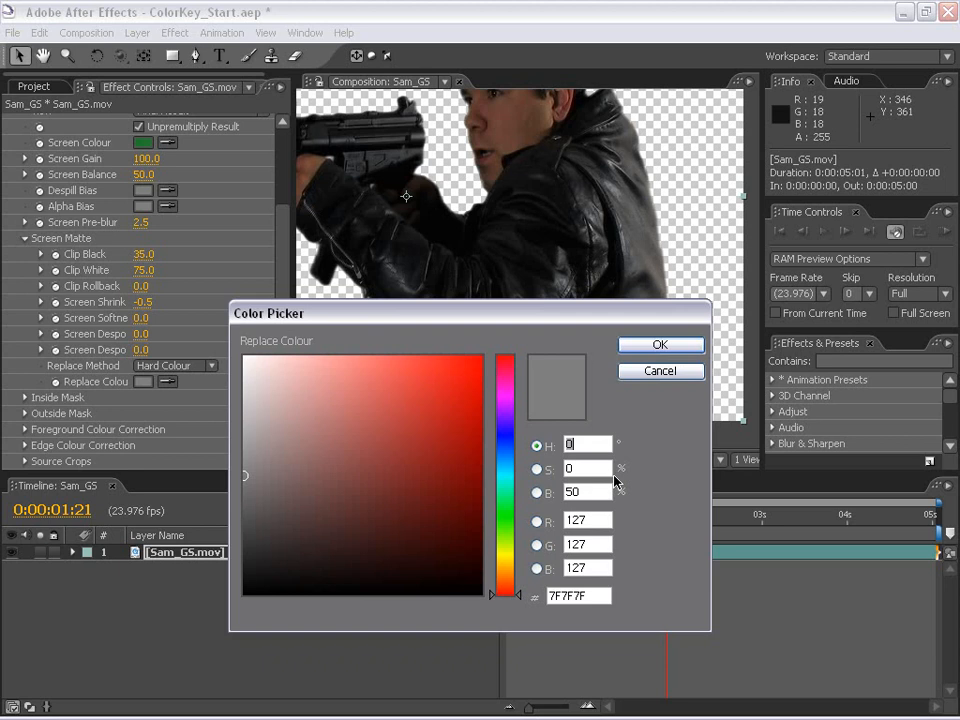
text(103)
mouse_move(260, 526)
mouse_down()
mouse_move(280, 517)
mouse_move(284, 531)
mouse_up()
click(660, 345)
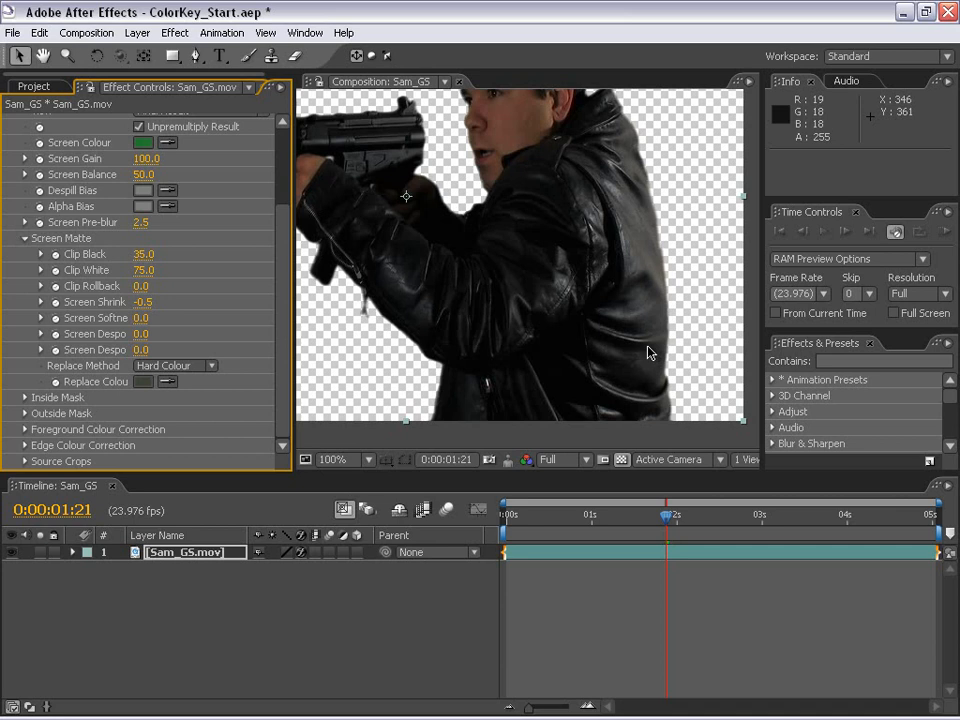
key(h)
drag(621, 281, 508, 317)
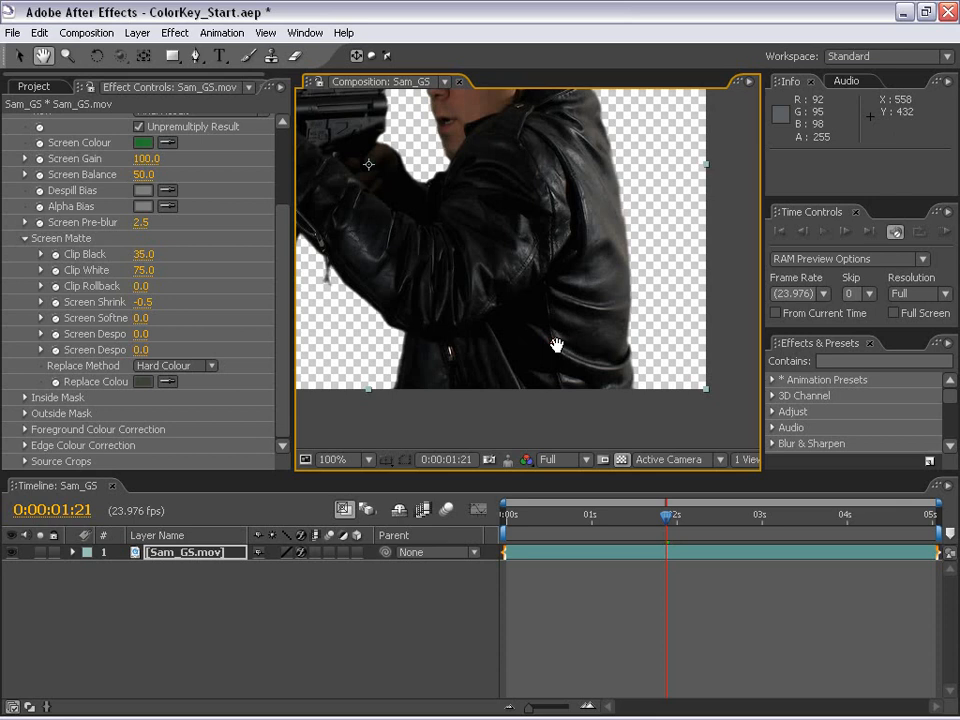
drag(531, 204, 560, 245)
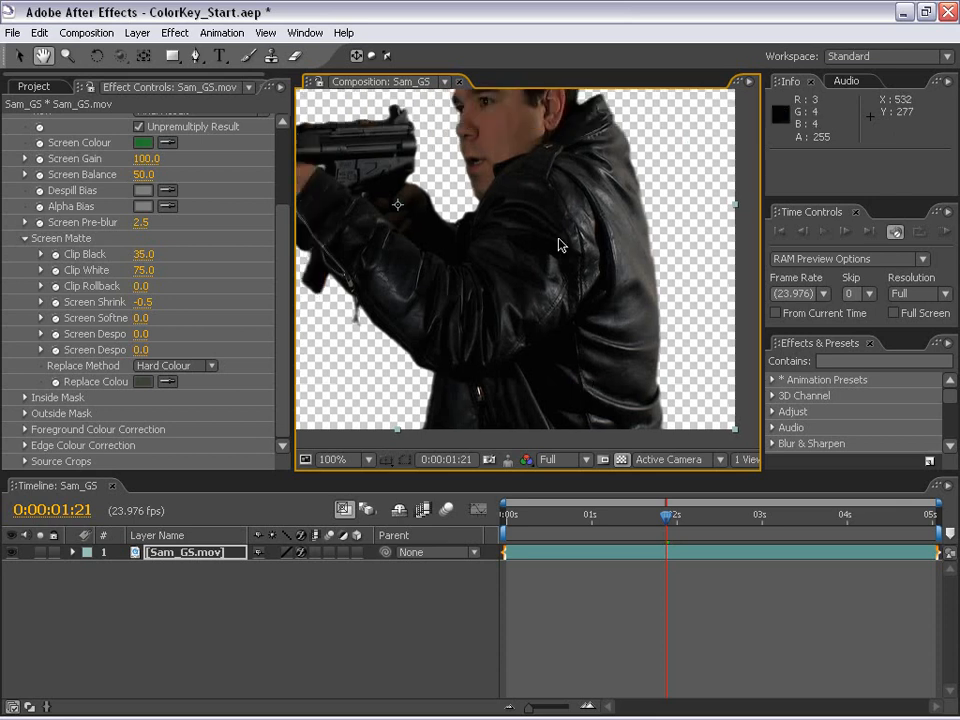
Step: Refine Keylight's Replace Colour to a dark greyish green and check the whole keyed actor
click(145, 381)
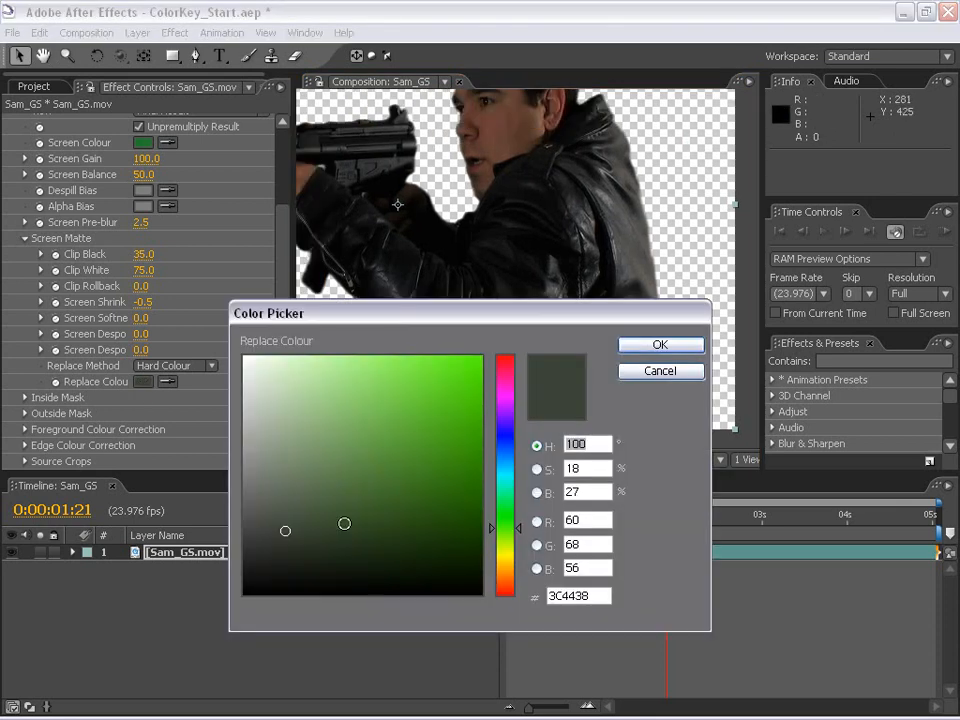
click(295, 535)
drag(293, 536, 288, 530)
click(684, 347)
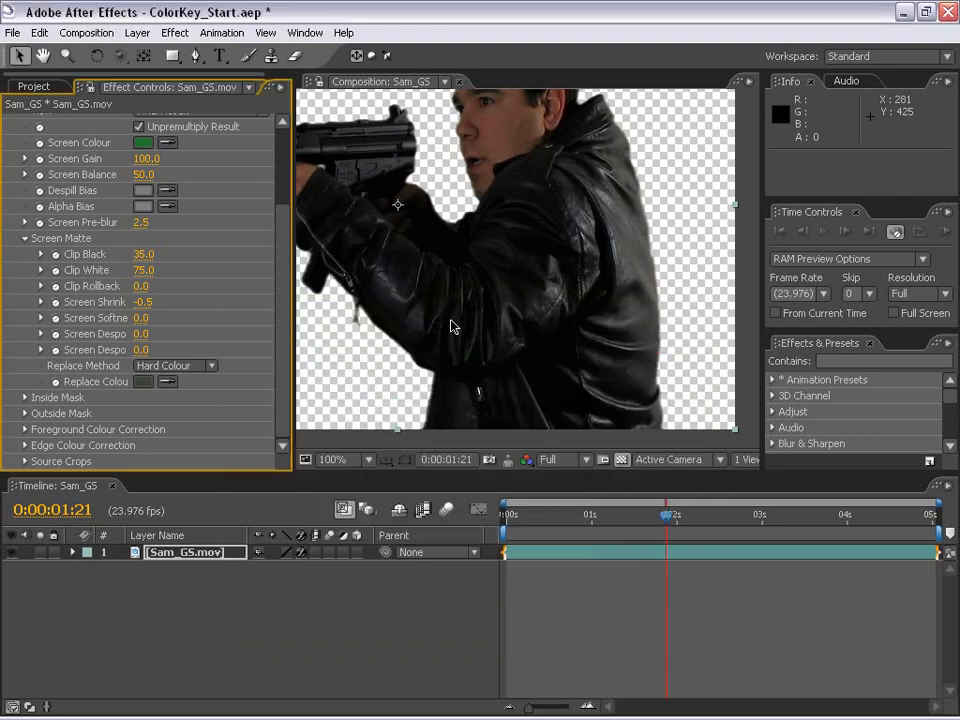
scroll(454, 327, down, 1)
key(space)
drag(492, 266, 550, 310)
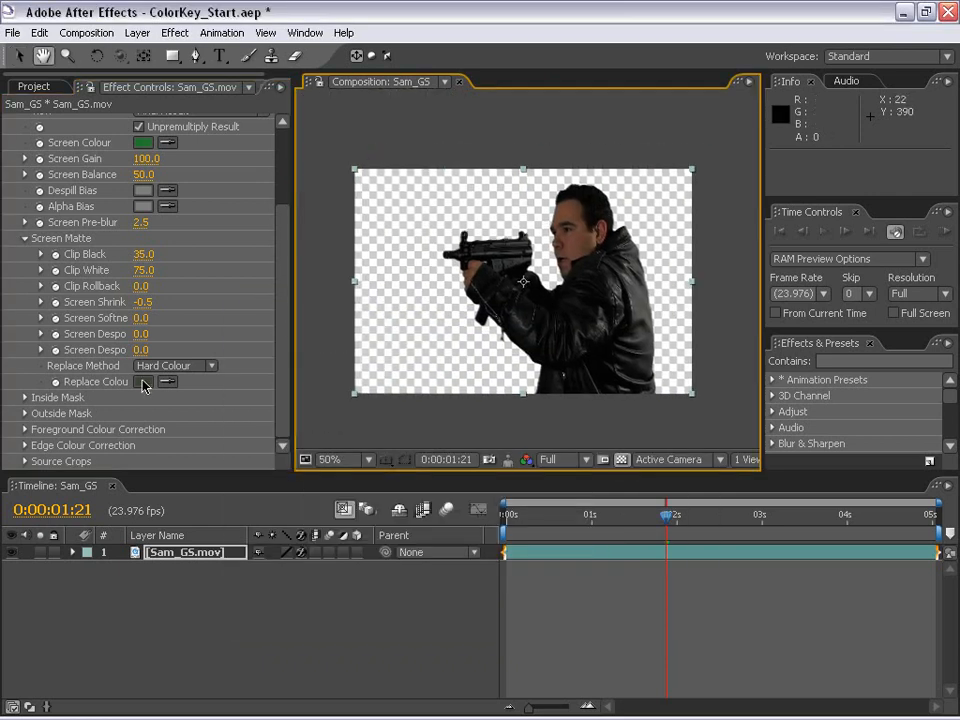
Step: Move to 0:00:02:08 and inspect the key around the actor's head, weapon and jacket
click(626, 568)
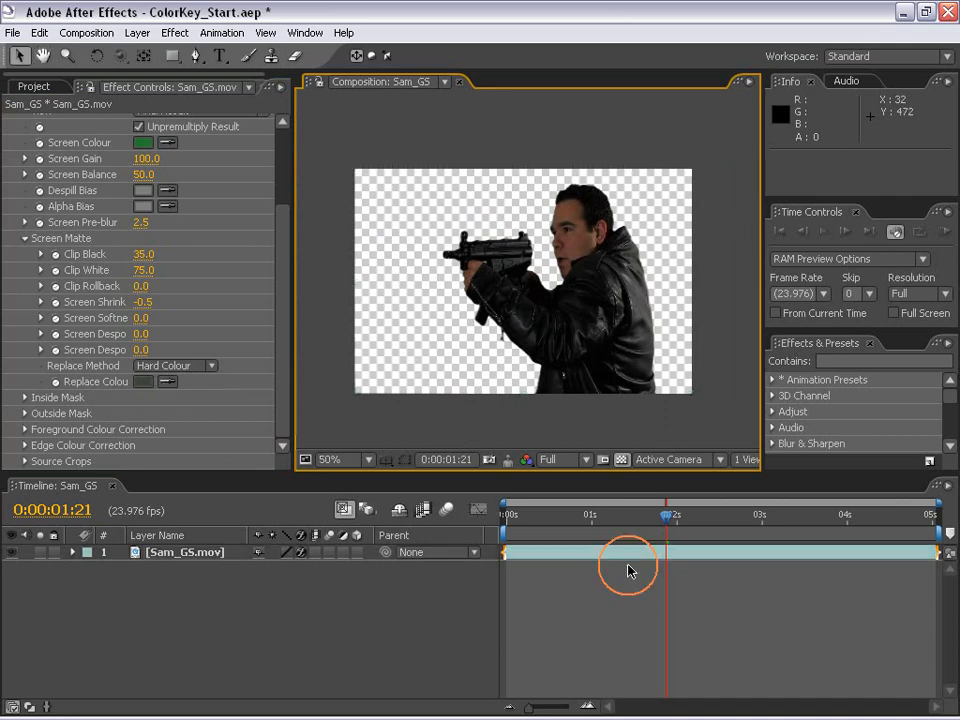
drag(622, 519, 705, 520)
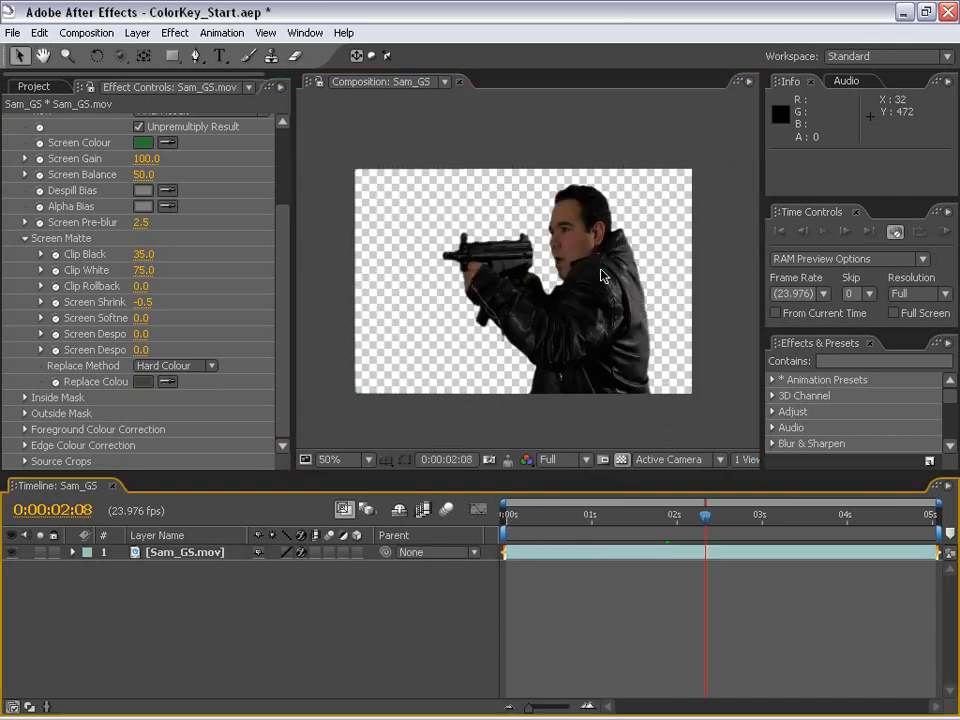
scroll(601, 271, up, 1)
key(space)
drag(593, 275, 543, 315)
Step: Open the background photo IMG_9394.jpg from the project footage and look over the whole image
click(33, 86)
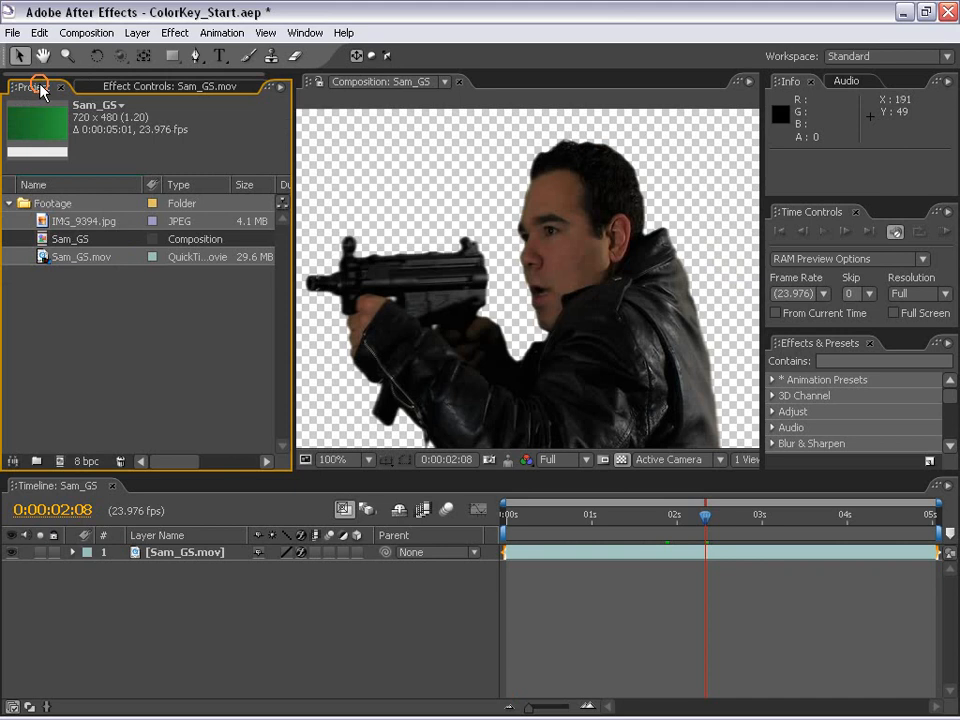
click(44, 222)
drag(40, 220, 162, 338)
double_click(45, 219)
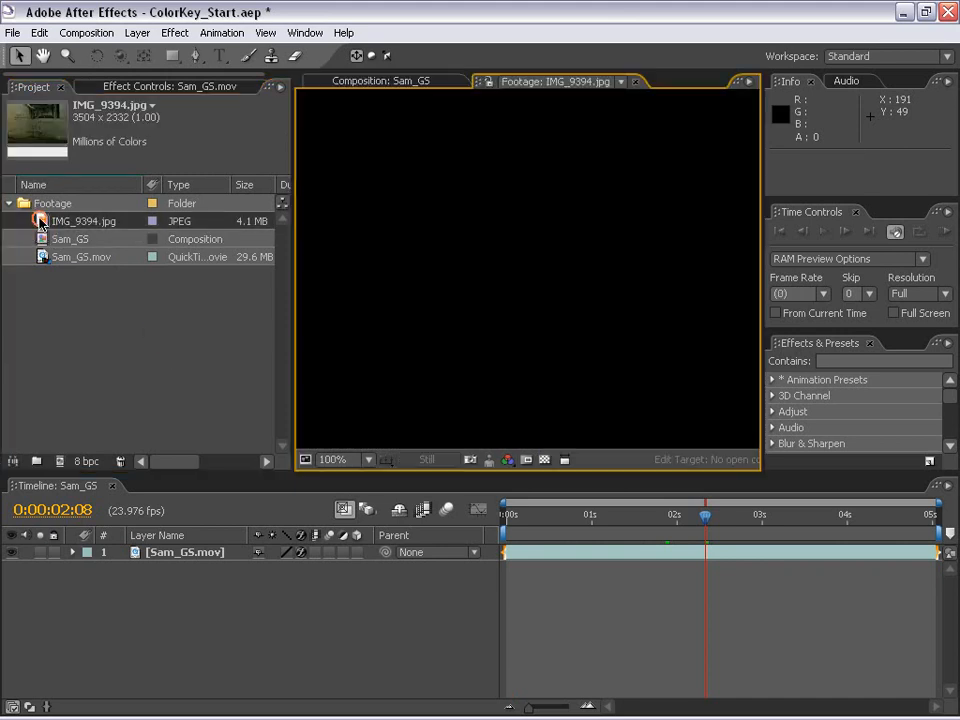
scroll(540, 340, down, 6)
scroll(515, 337, up, 4)
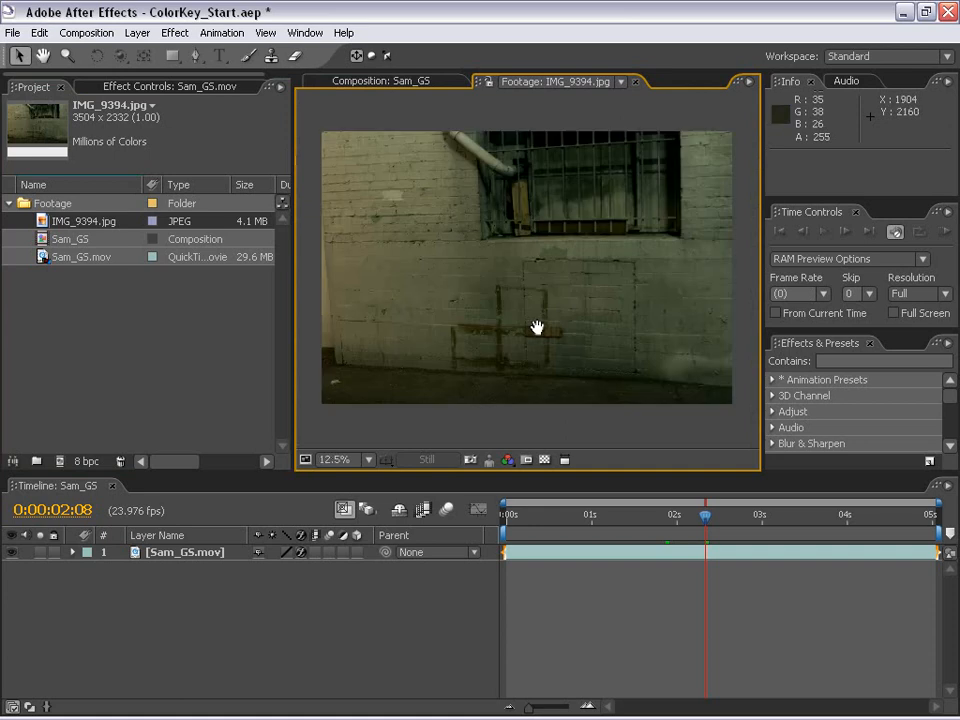
scroll(536, 296, down, 2)
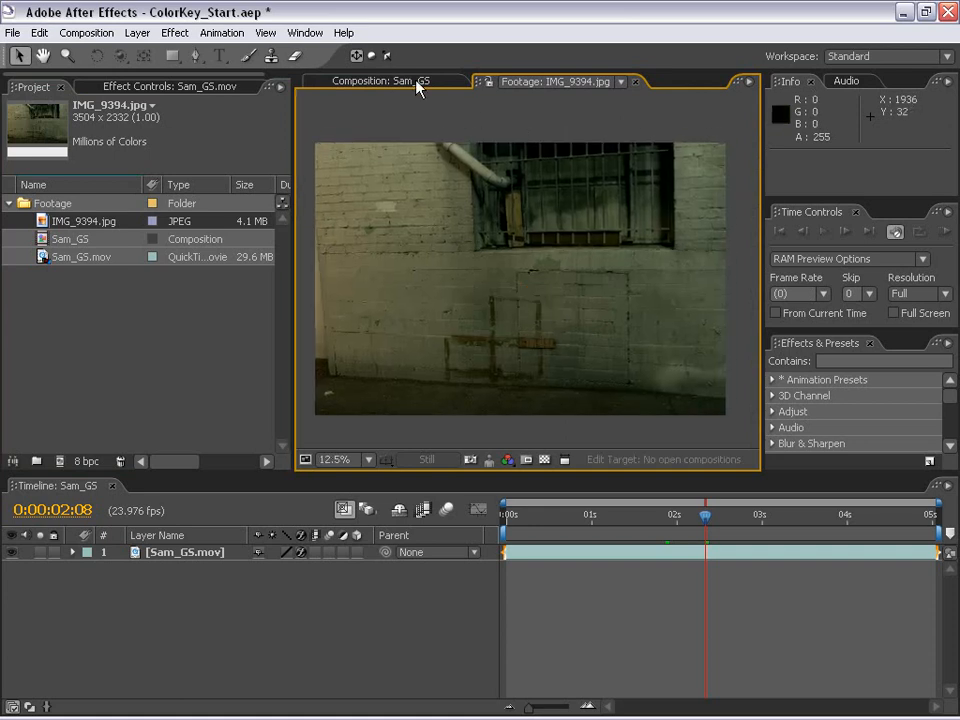
Step: Add IMG_9394.jpg to the Sam_GS composition beneath Sam_GS.mov and align its in point with the start
click(375, 82)
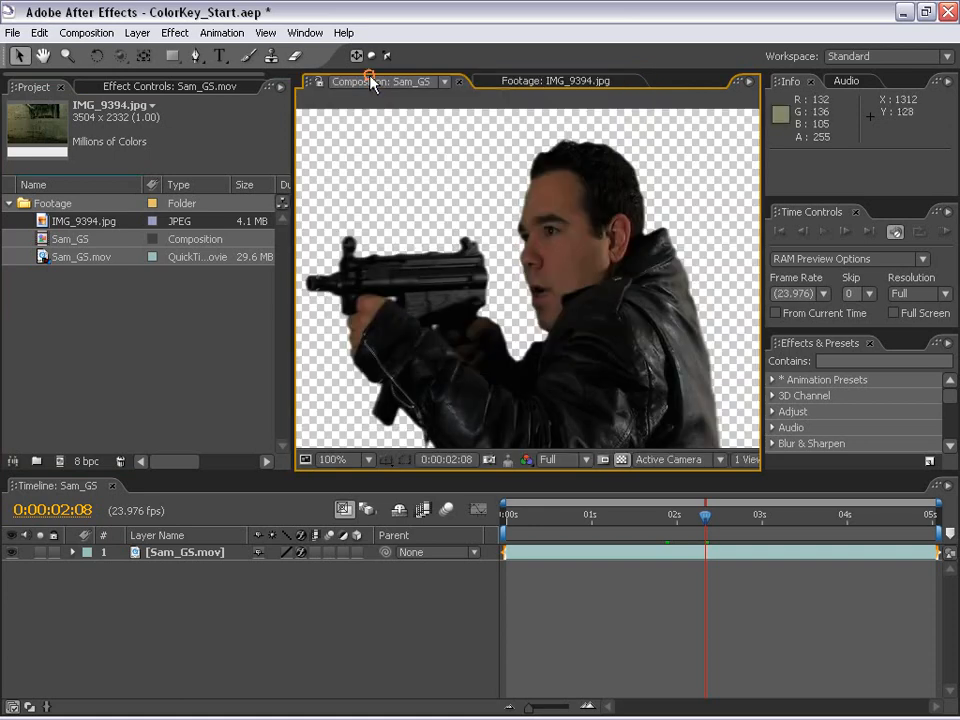
scroll(478, 341, down, 2)
key(space)
drag(478, 341, 505, 290)
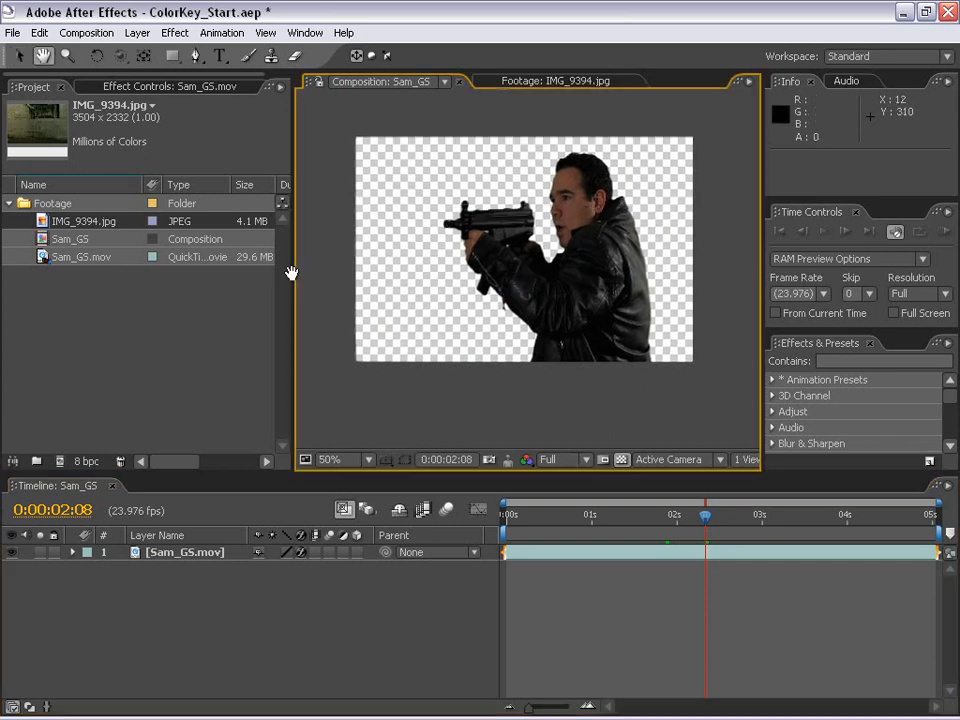
drag(70, 221, 216, 575)
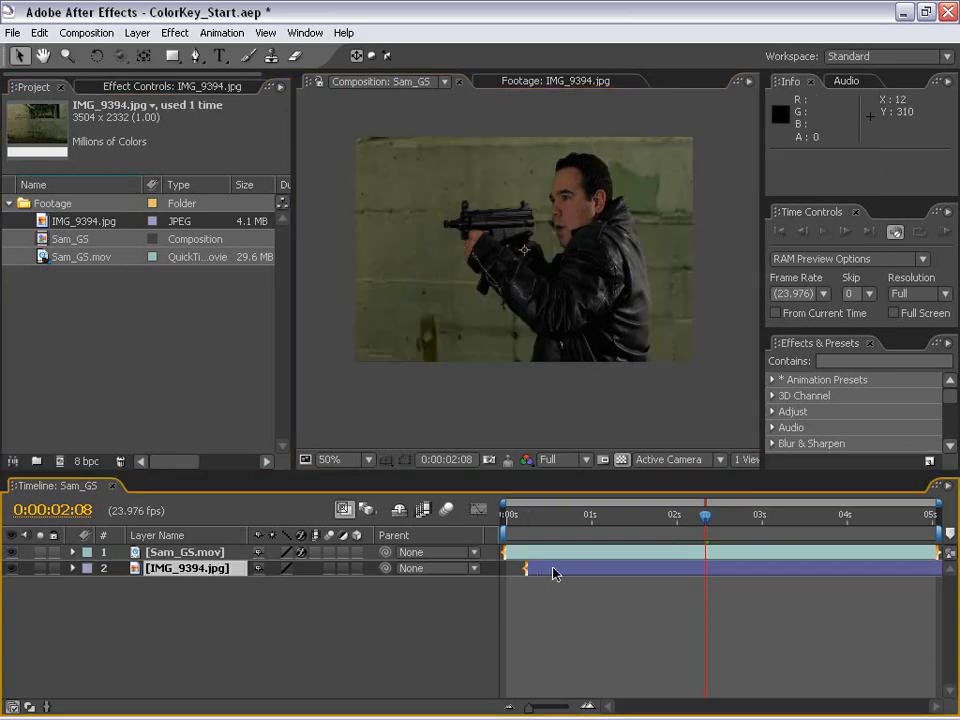
key(alt+Home)
Step: Scale the IMG_9394.jpg layer down to about 26% and shift it to about position 348, 264
key(comma)
key(comma)
key(comma)
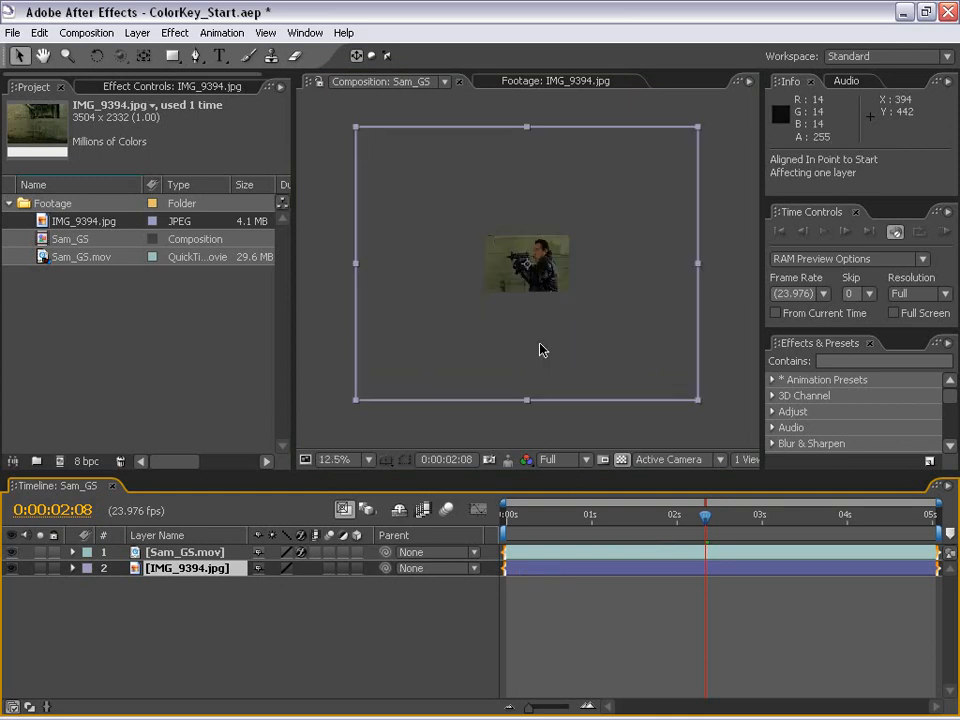
key(period)
key(period)
key(period)
key(comma)
key(comma)
key(comma)
drag(698, 400, 590, 304)
scroll(509, 324, up, 3)
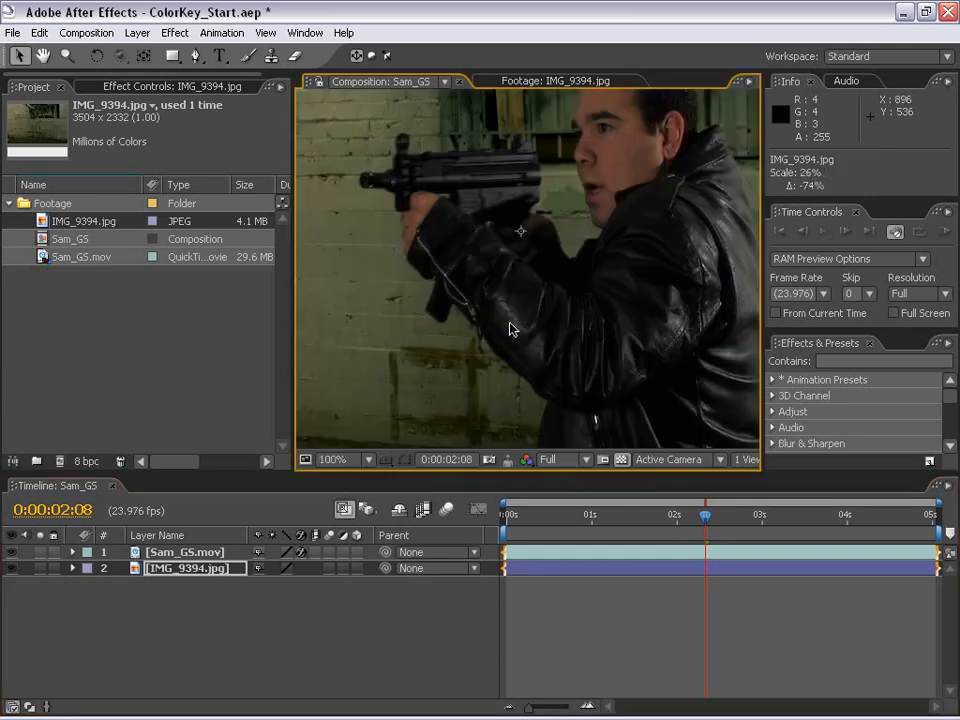
scroll(509, 324, down, 1)
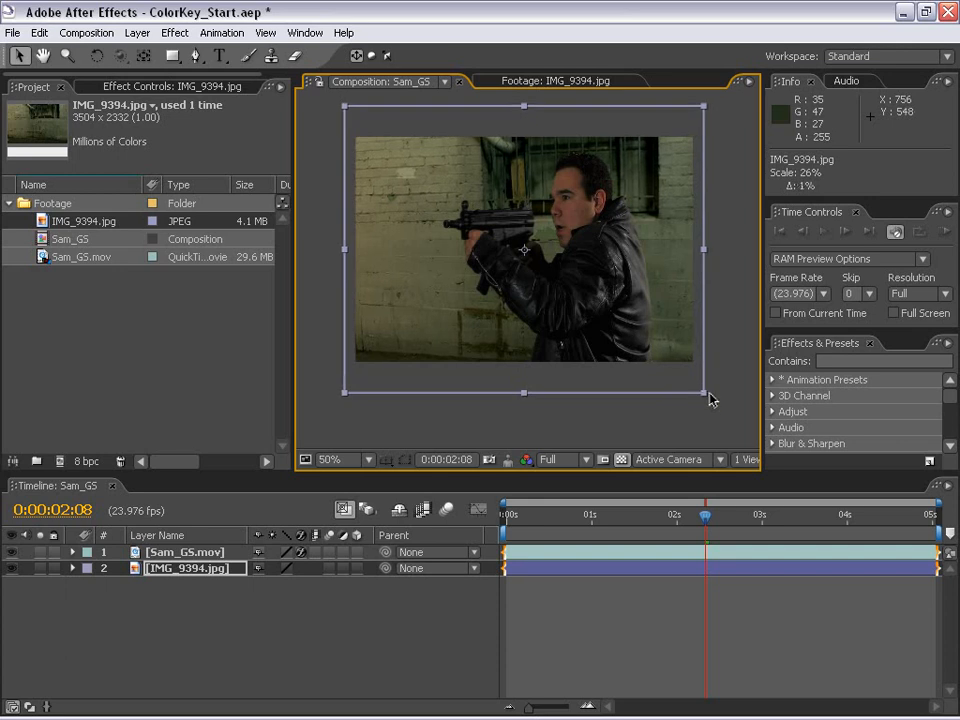
mouse_move(661, 381)
mouse_down()
mouse_move(660, 366)
mouse_move(656, 394)
mouse_up()
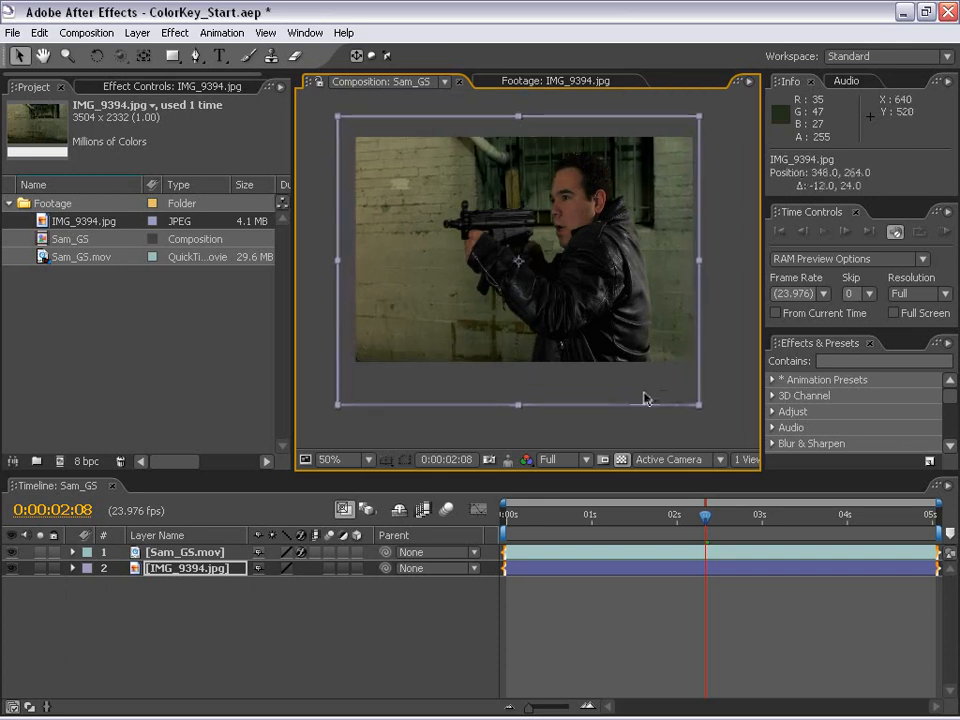
Step: Enlarge and nudge the background photo slightly with the actor at 0:00:01:06, and preview the composite full screen
click(564, 534)
click(611, 505)
click(630, 390)
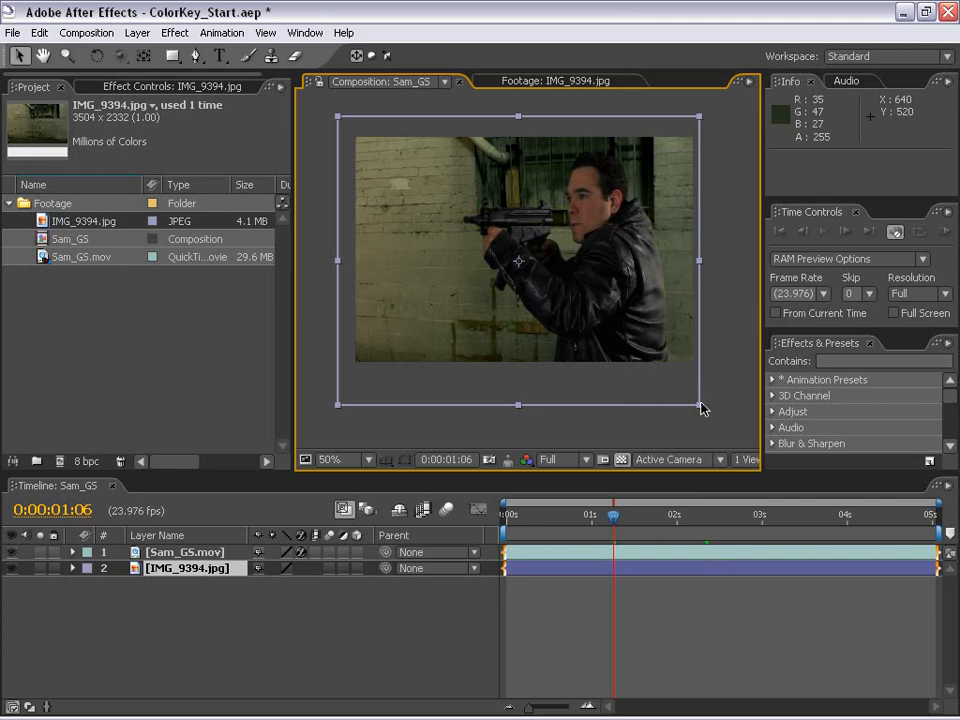
drag(700, 404, 727, 421)
drag(664, 398, 663, 400)
click(652, 599)
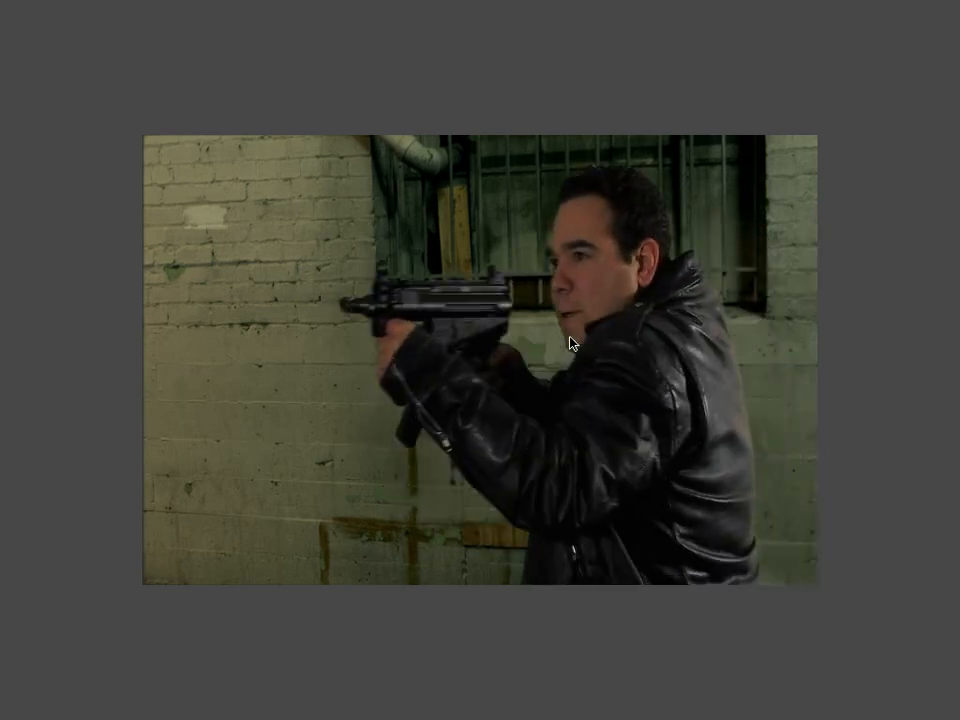
Step: Move to 0:00:00:20 and apply the Simple Choker matte effect to the Sam_GS.mov layer
click(590, 560)
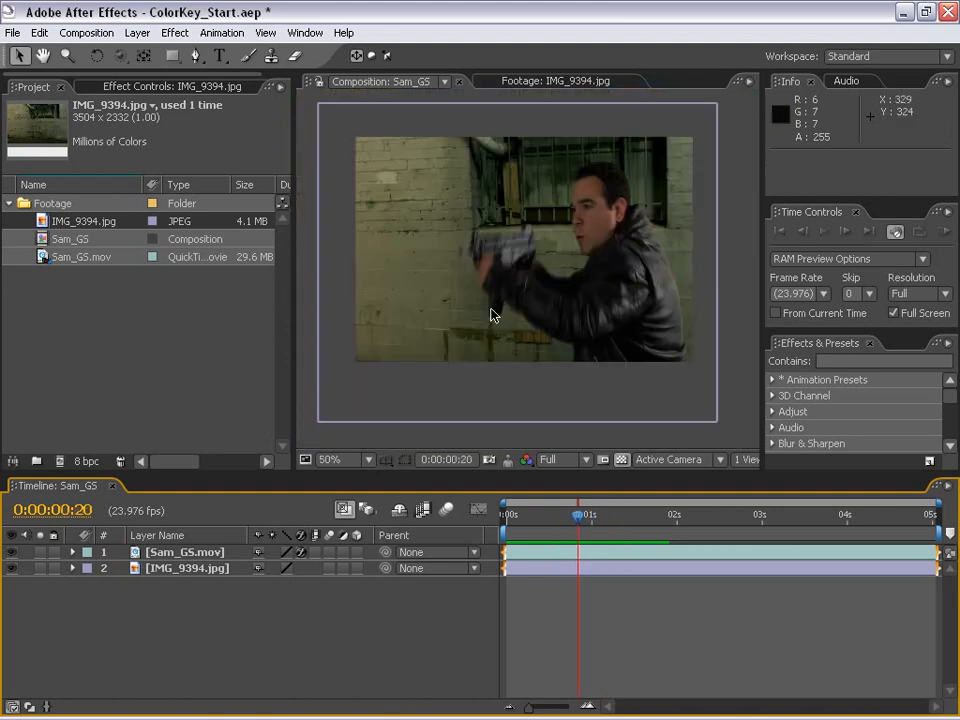
click(390, 564)
click(178, 556)
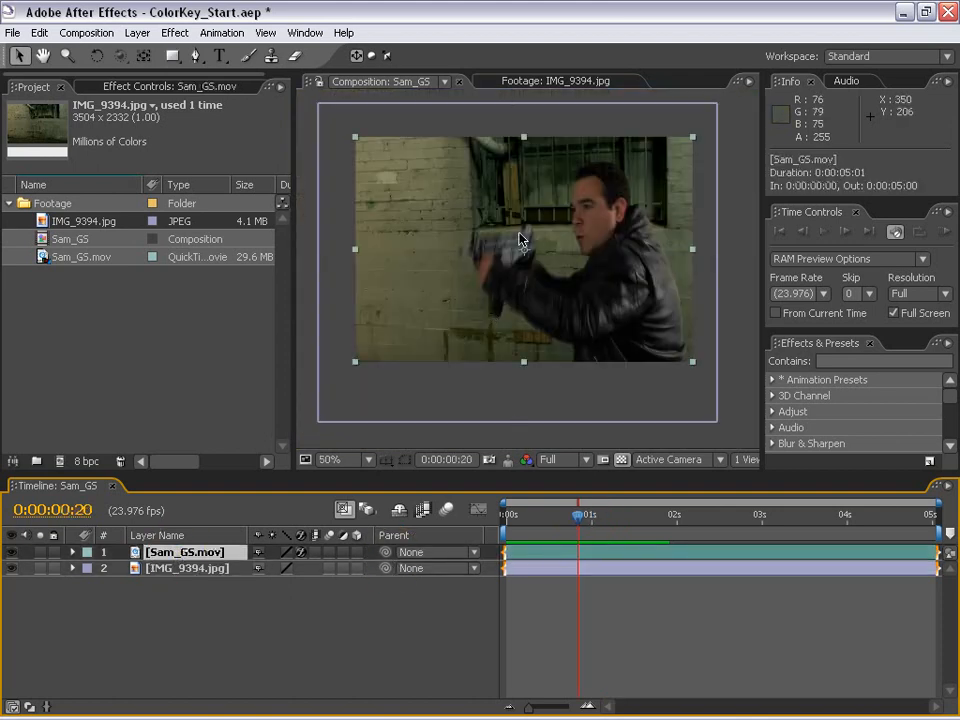
click(174, 32)
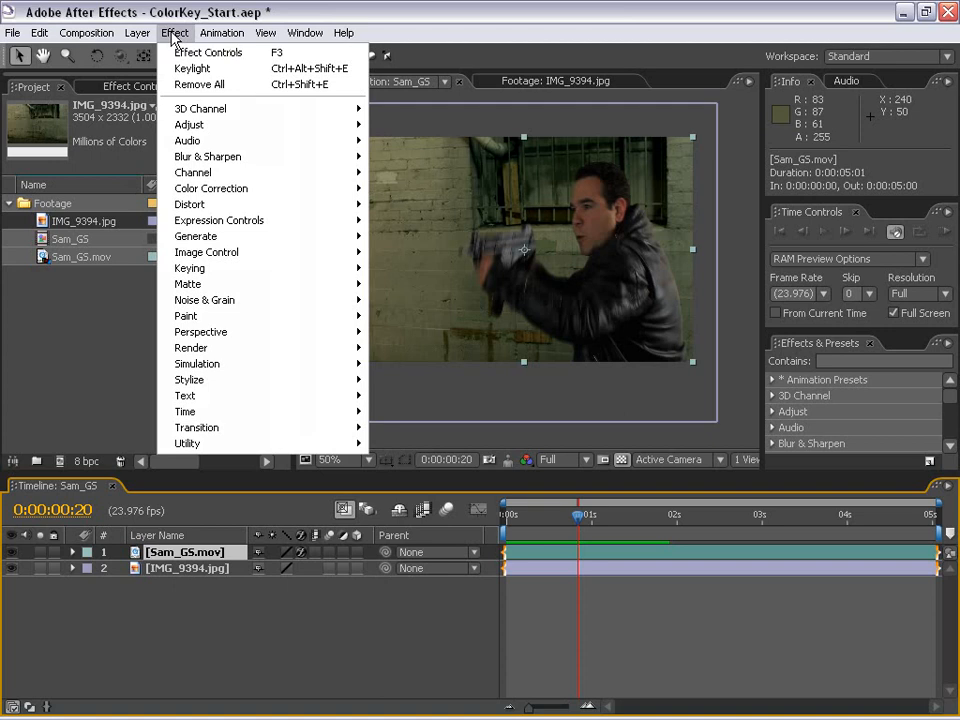
mouse_move(210, 284)
click(411, 300)
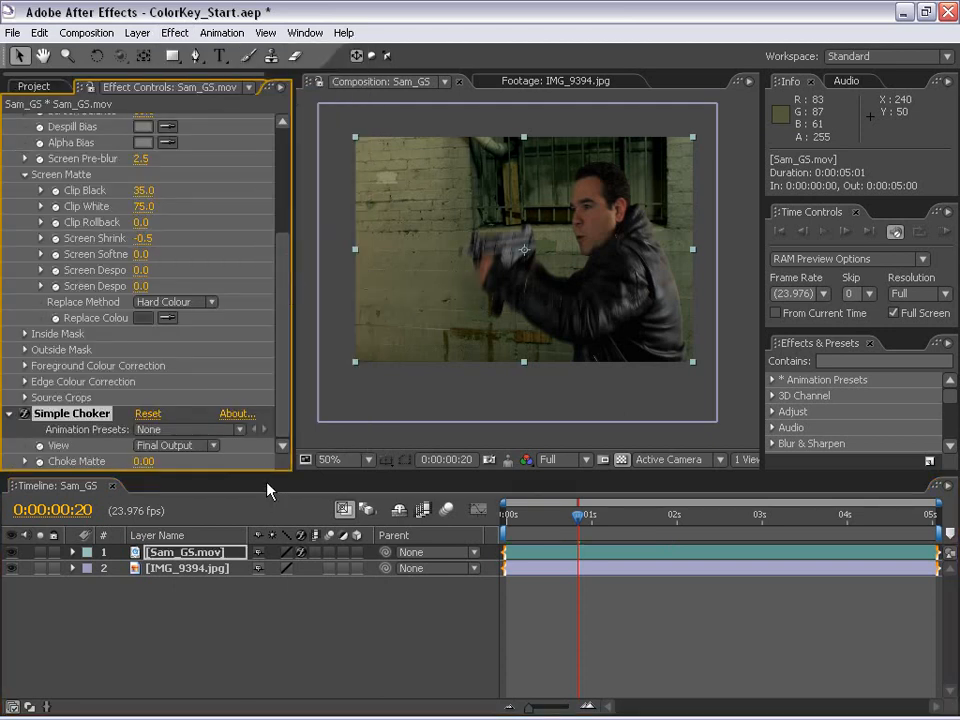
Step: Try Simple Choker's Choke Matte at 0.75 and at 1.5 on the actor
click(144, 461)
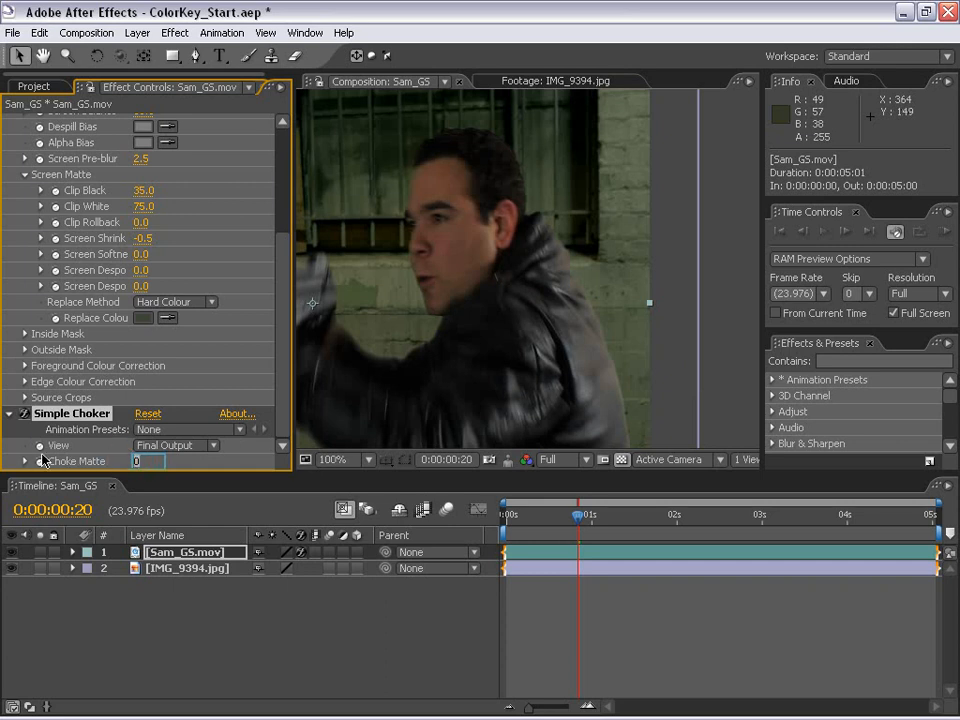
text(.75)
key(Return)
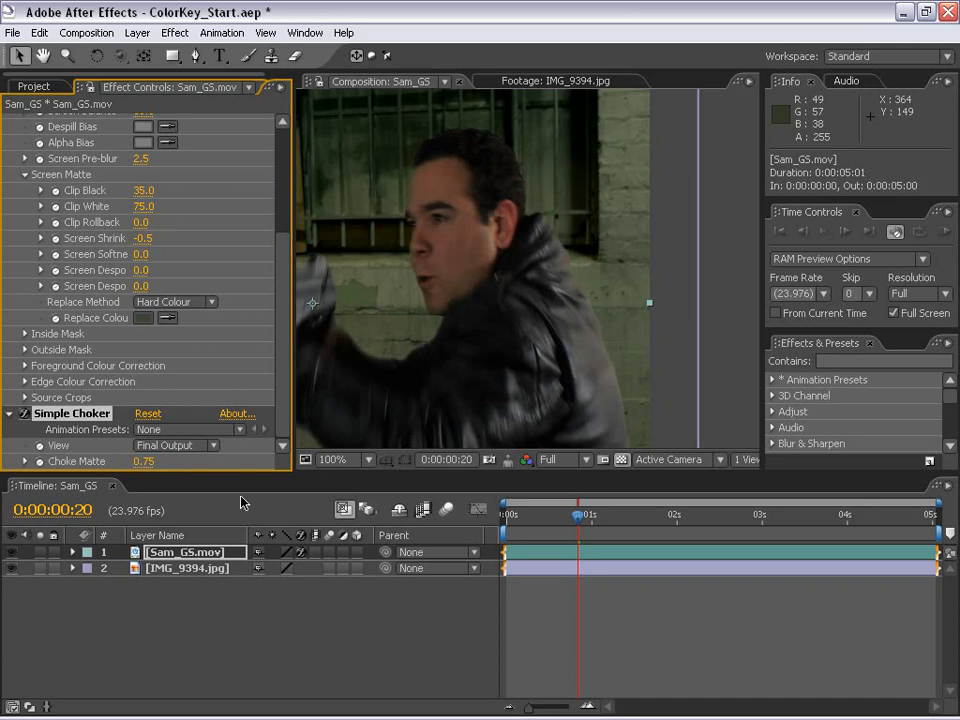
click(144, 462)
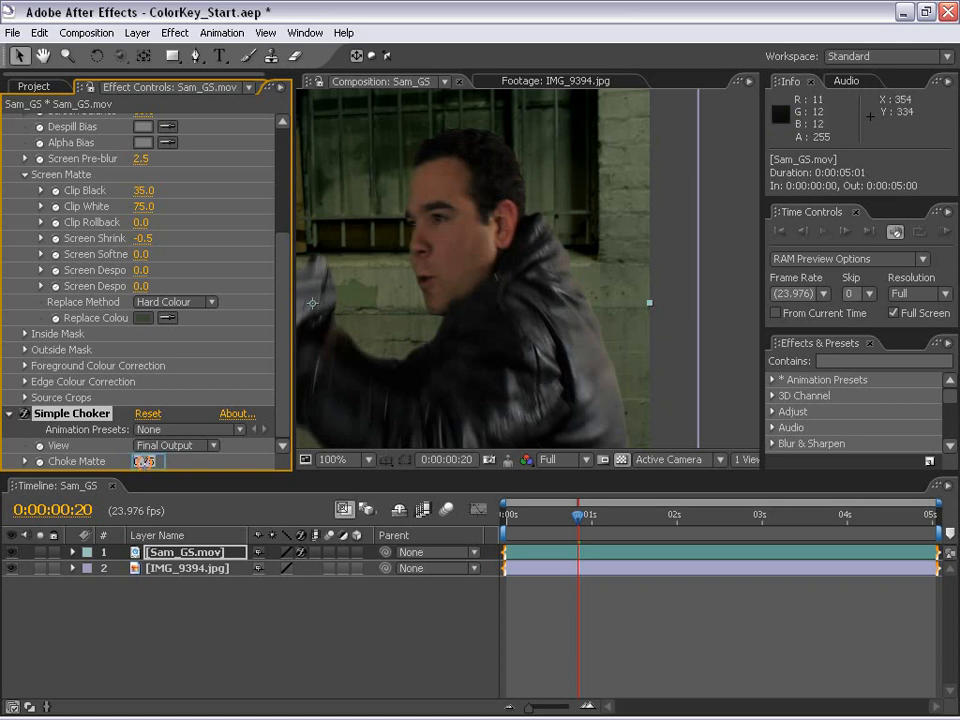
text(1.5)
key(Return)
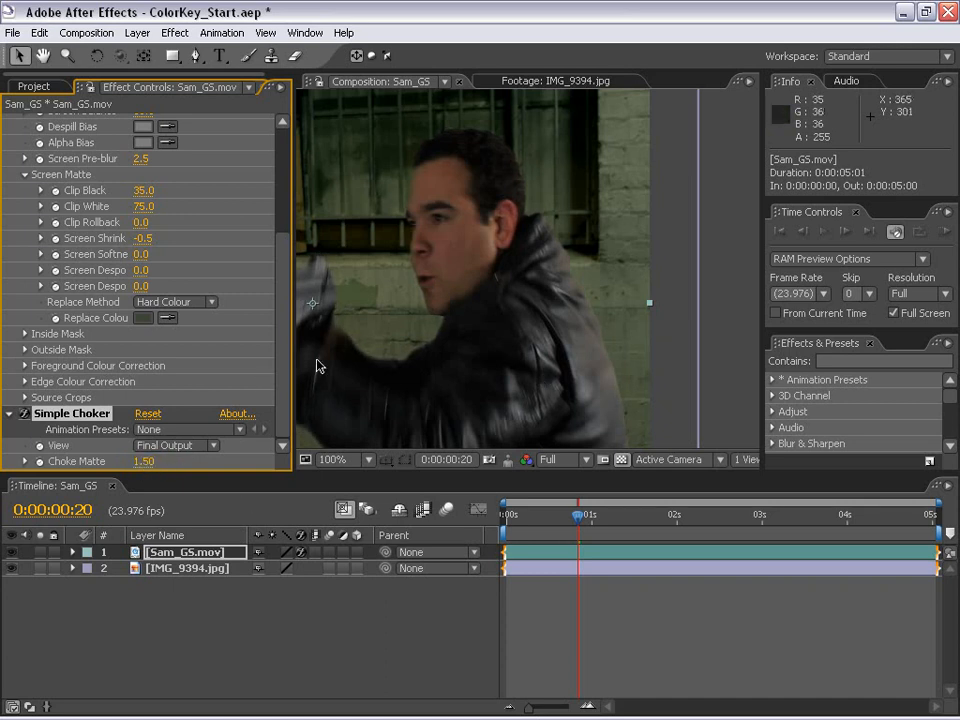
Step: Compare the edges of the actor's arm and hair with Simple Choker switched off and on
key(space)
drag(371, 392, 430, 400)
scroll(450, 335, up, 1)
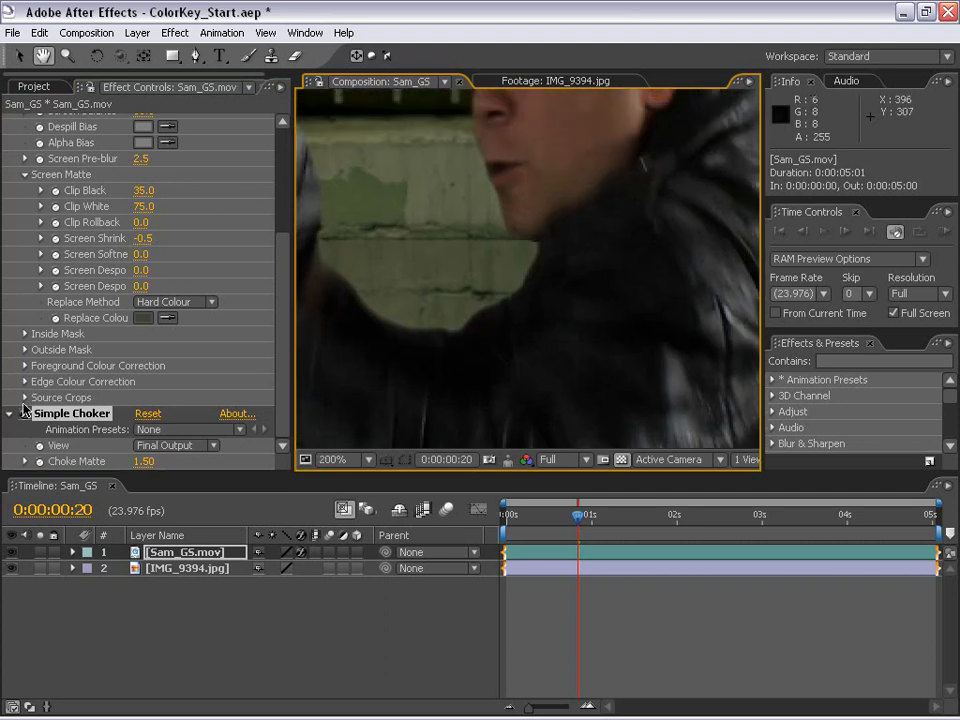
click(24, 415)
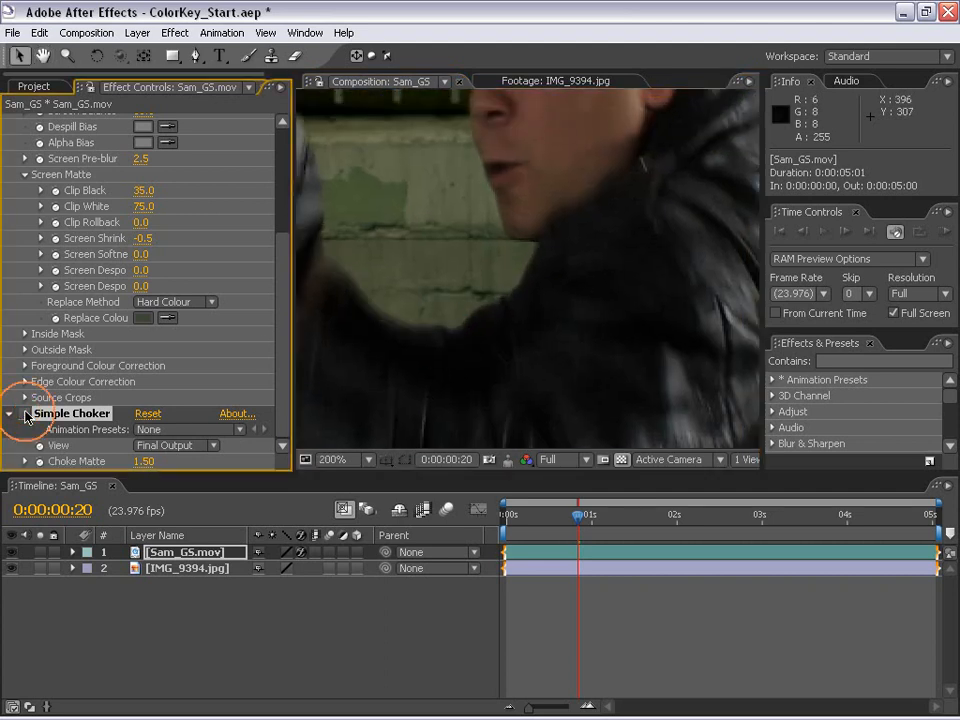
drag(474, 199, 452, 298)
Step: Set Simple Choker's Choke Matte to 1 and check the composite at 0:00:03:03
click(141, 461)
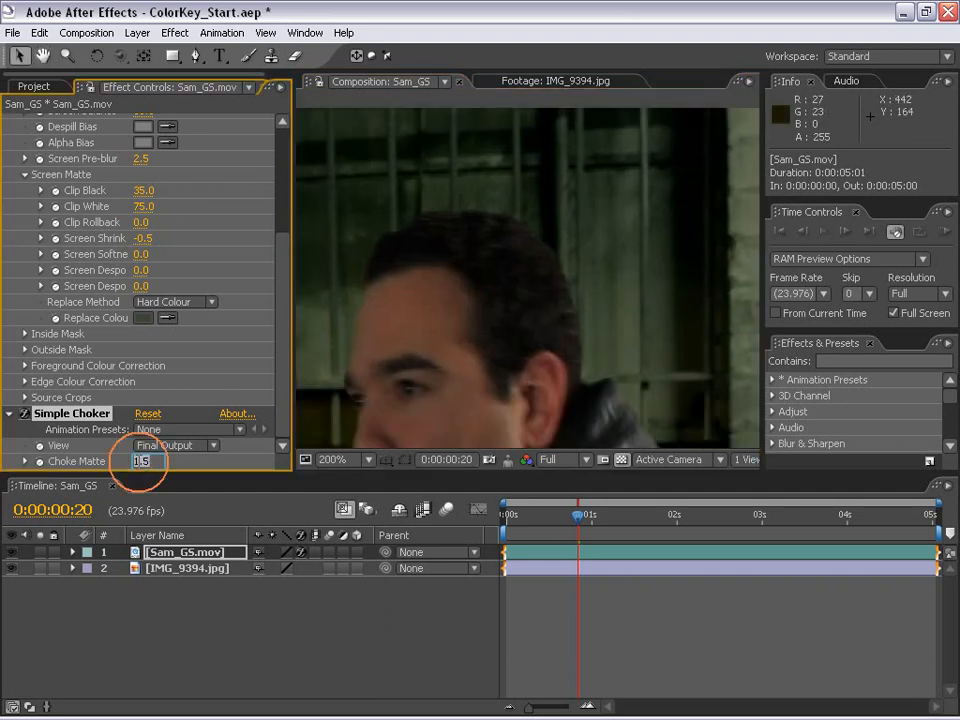
text(1)
key(Return)
drag(504, 407, 542, 216)
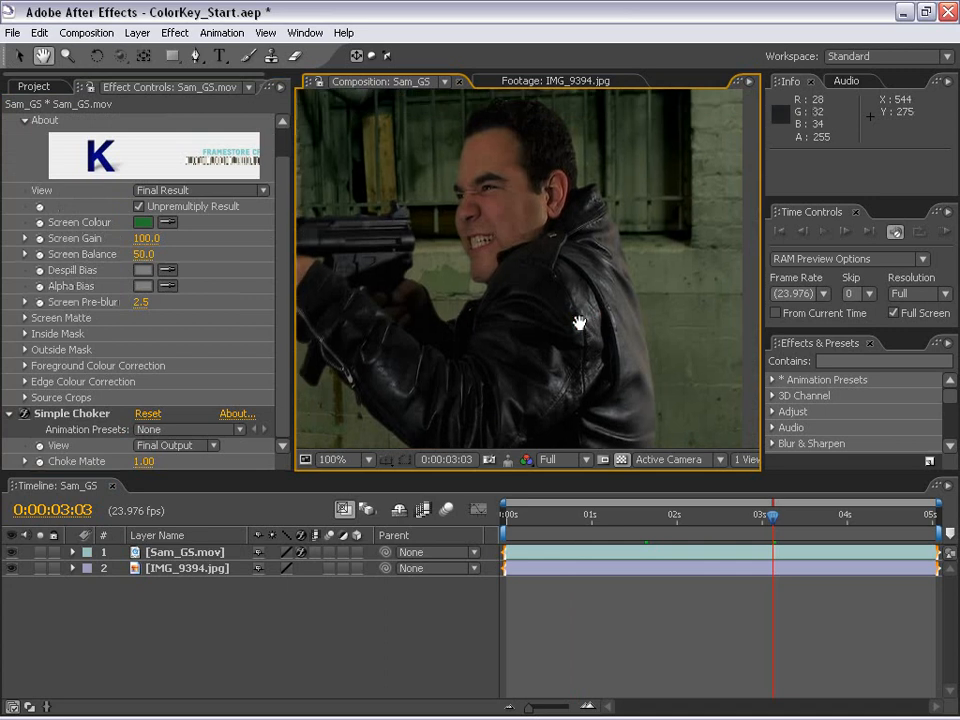
scroll(579, 323, down, 2)
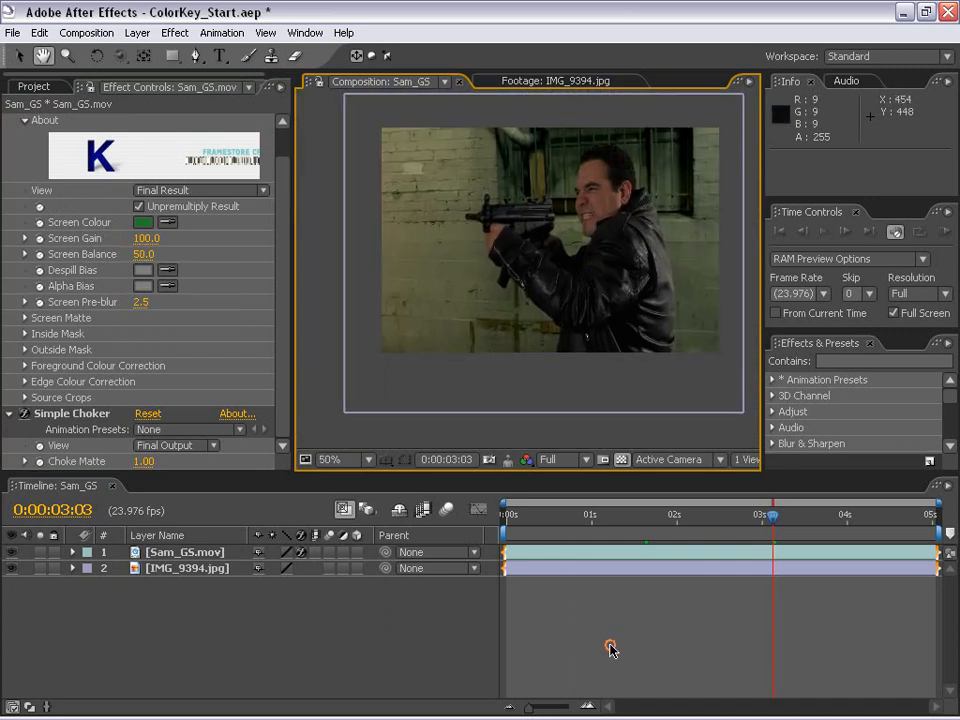
click(610, 646)
key(v)
drag(554, 258, 560, 266)
key(ctrl+z)
click(176, 571)
click(628, 617)
Step: Examine how the actor blends with the wall and hide the IMG_9394.jpg background layer
scroll(584, 258, up, 2)
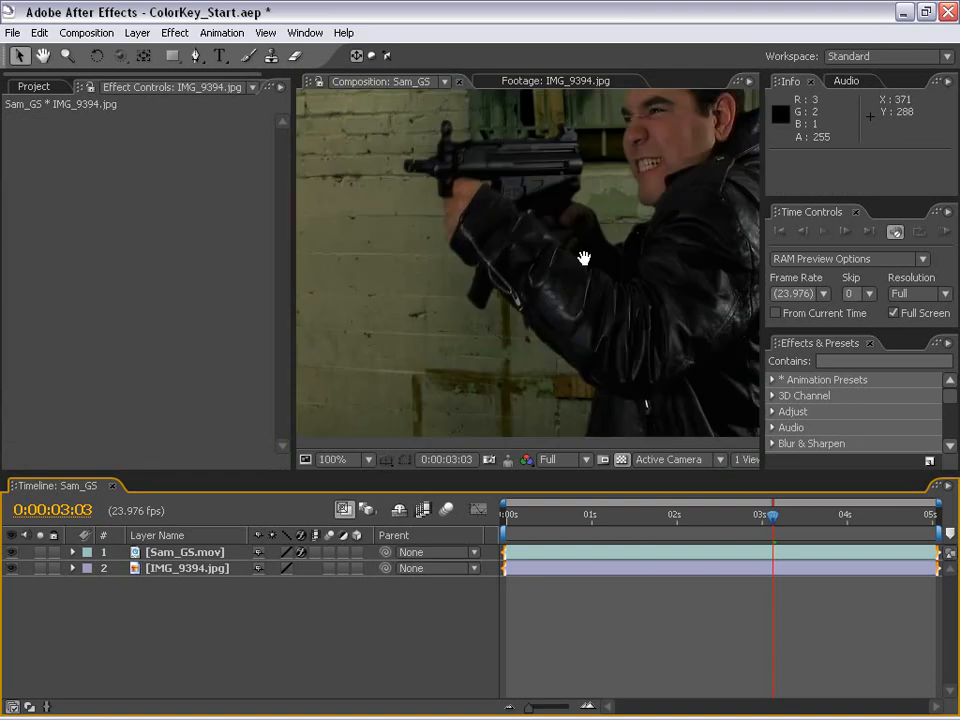
scroll(584, 258, down, 2)
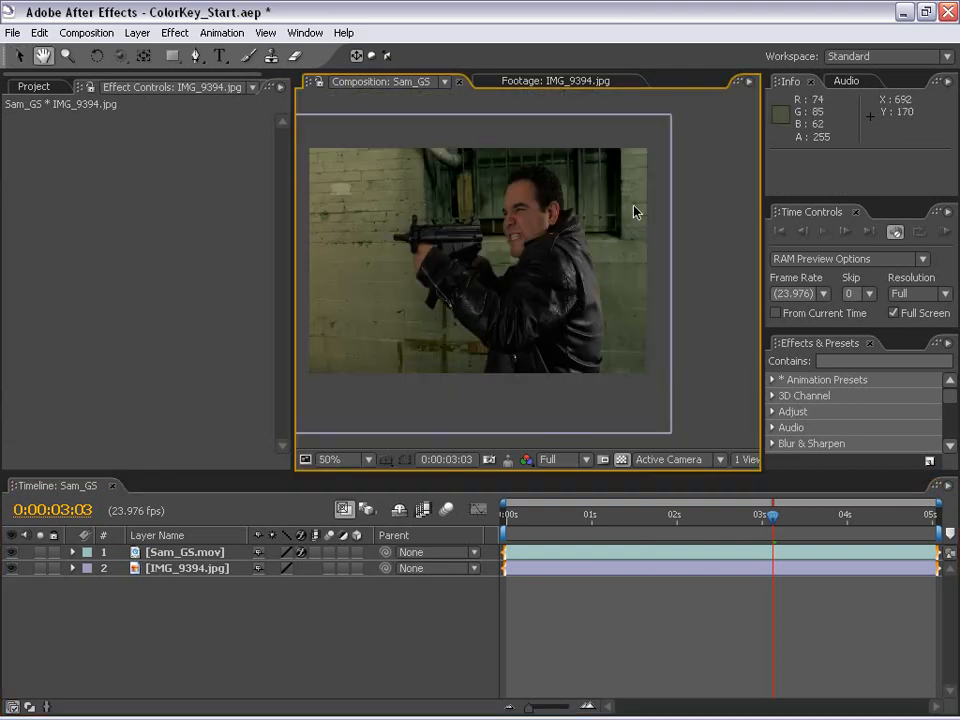
scroll(500, 266, up, 2)
drag(573, 250, 514, 328)
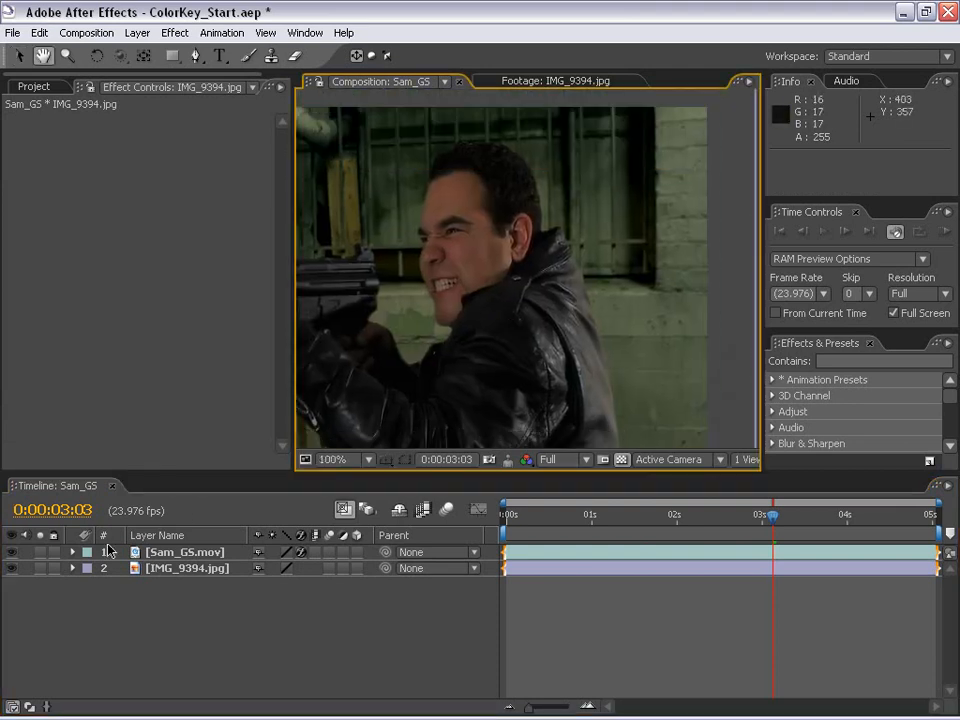
click(12, 568)
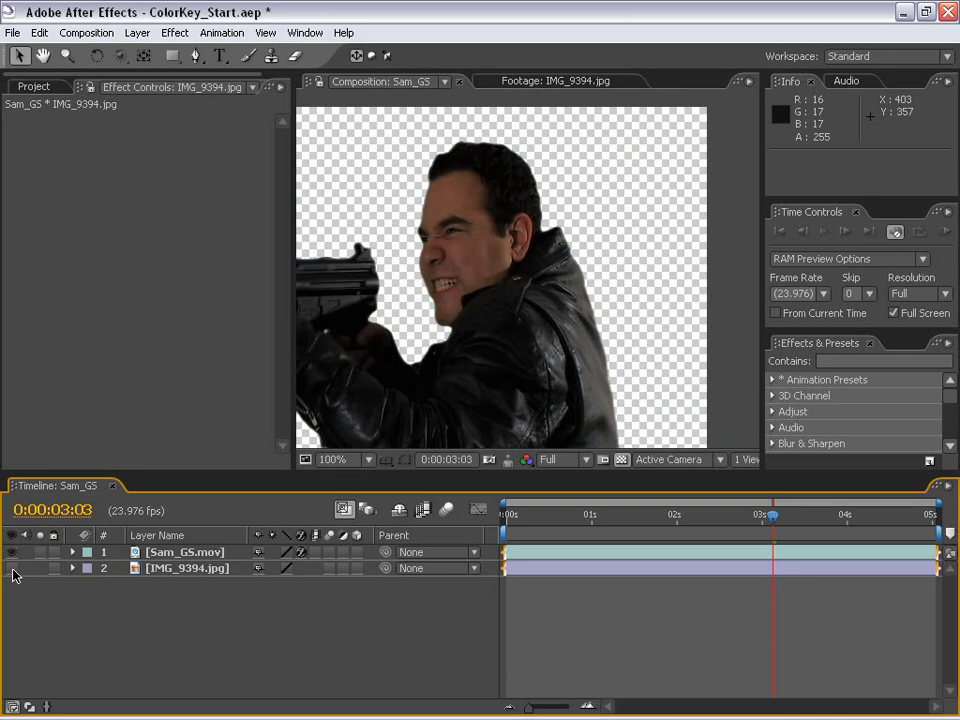
Step: Show the IMG_9394.jpg background layer again and check the whole composite behind the actor
click(12, 568)
scroll(669, 231, down, 2)
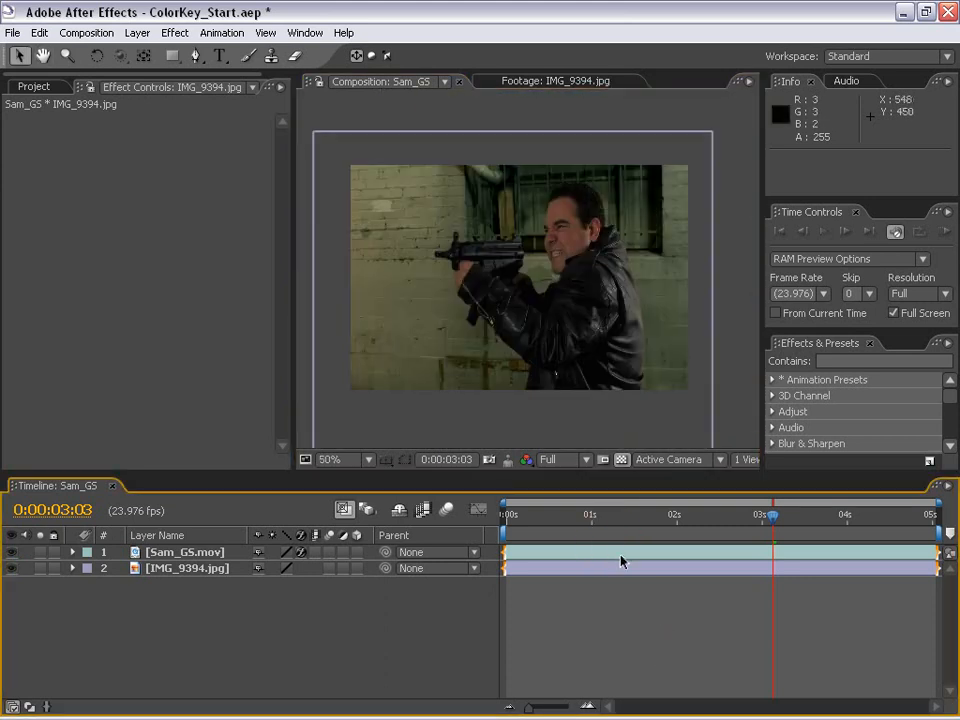
click(566, 552)
click(216, 638)
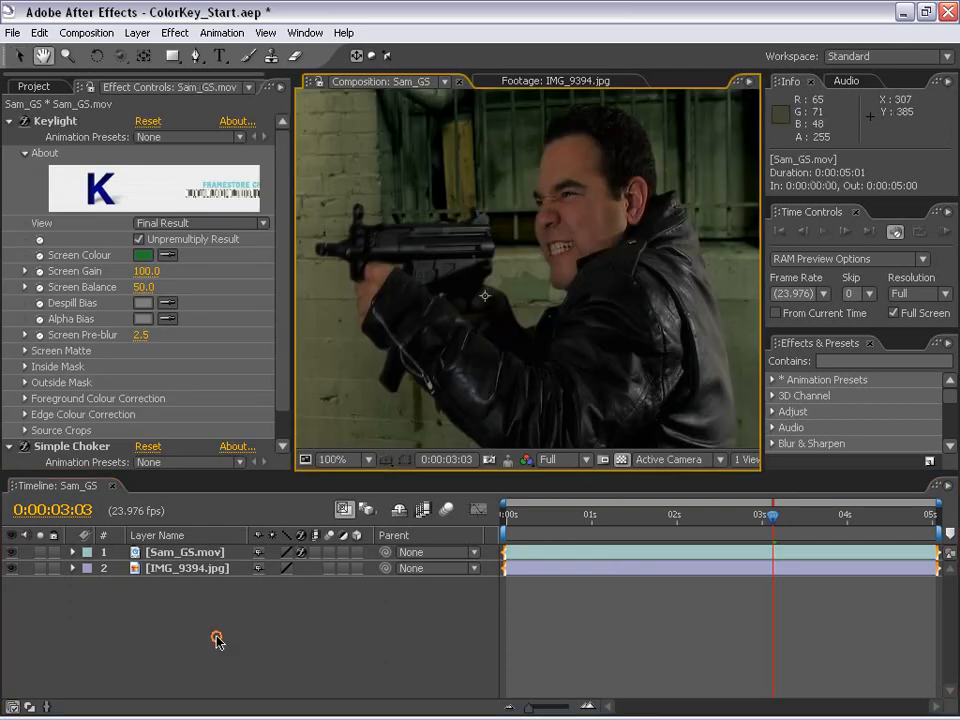
Step: Apply the Levels color correction effect to the Sam_GS.mov layer
click(193, 556)
click(174, 32)
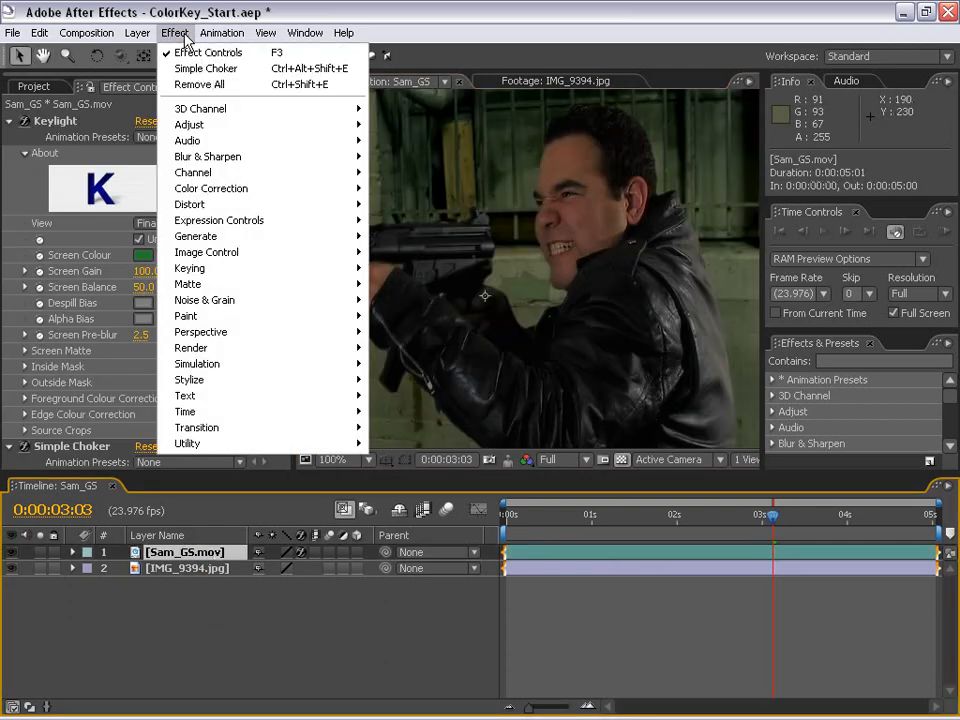
mouse_move(220, 200)
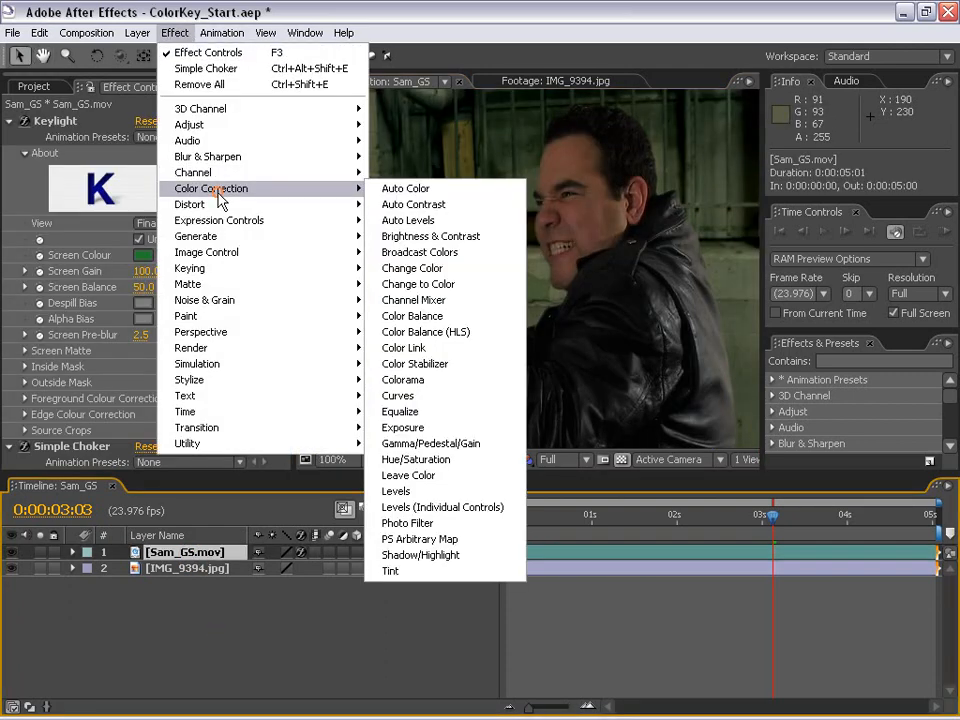
click(395, 491)
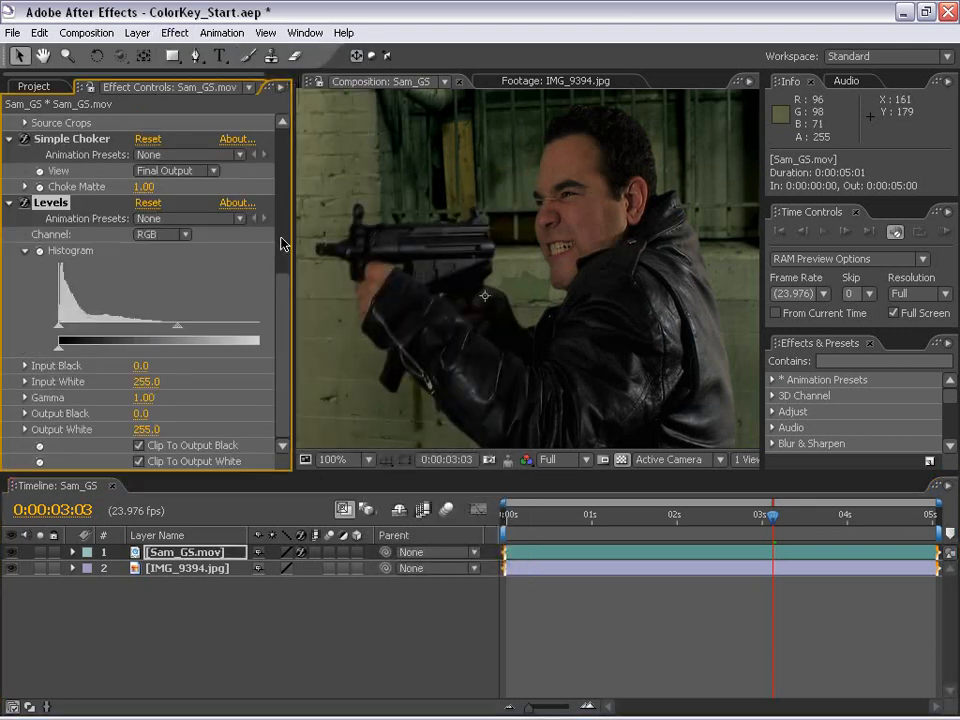
Step: Examine the actor's dark tones and colour cast against the wall and window of the background
drag(296, 300, 311, 300)
scroll(538, 253, down, 1)
key(space)
scroll(560, 256, up, 1)
drag(579, 258, 562, 314)
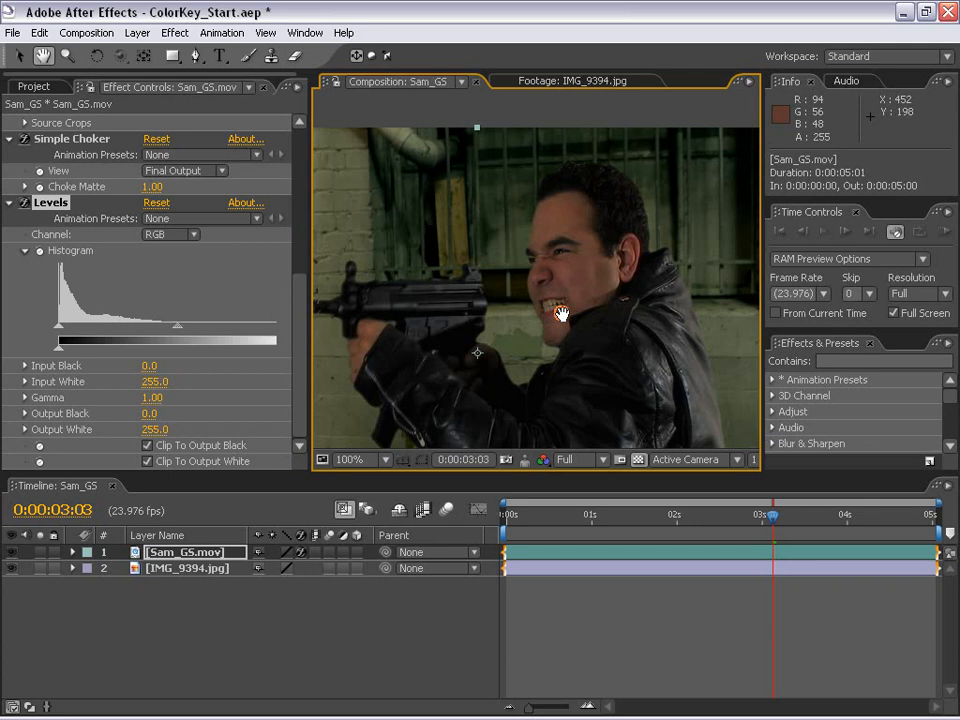
drag(562, 314, 542, 273)
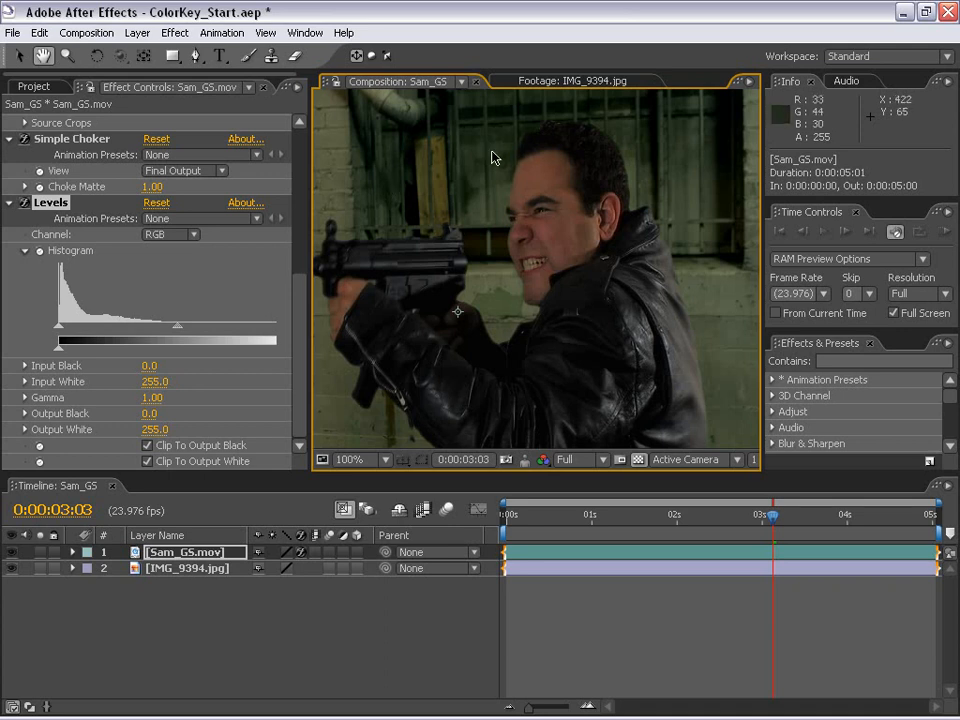
drag(486, 161, 527, 326)
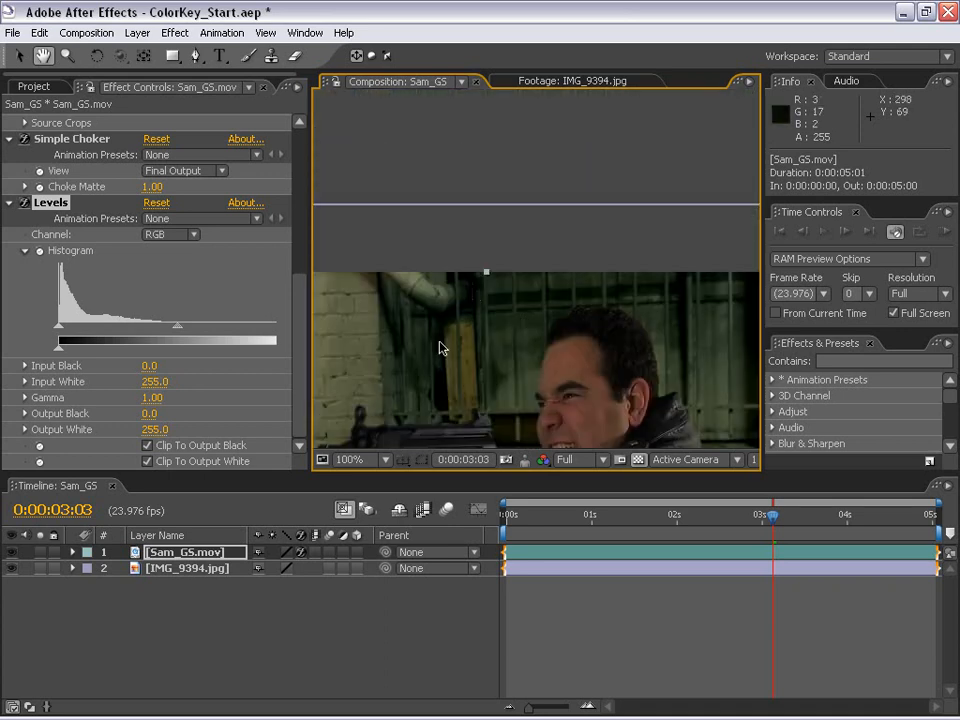
drag(538, 398, 506, 237)
drag(622, 368, 593, 308)
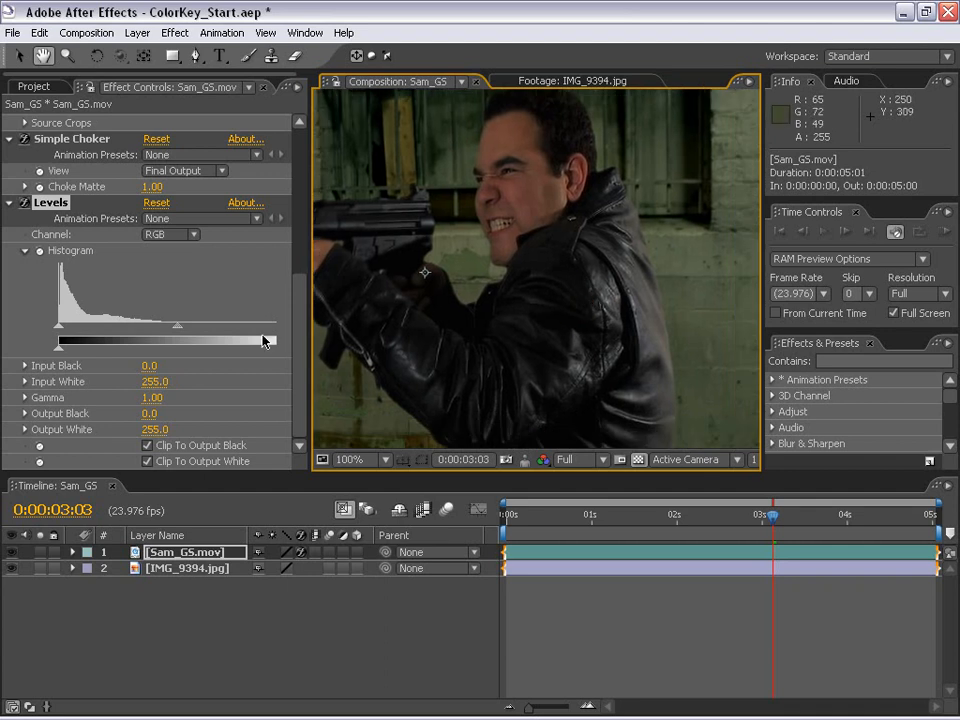
Step: Set the Red channel's Input Black to 14 in Levels on Sam_GS.mov and check the actor's jacket
click(170, 234)
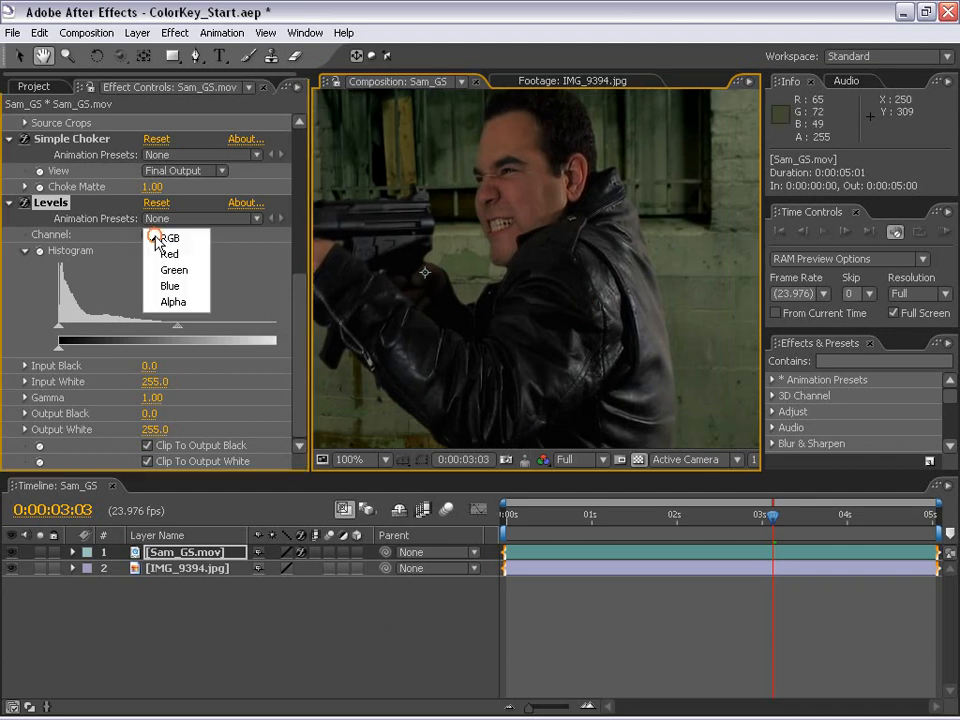
click(172, 255)
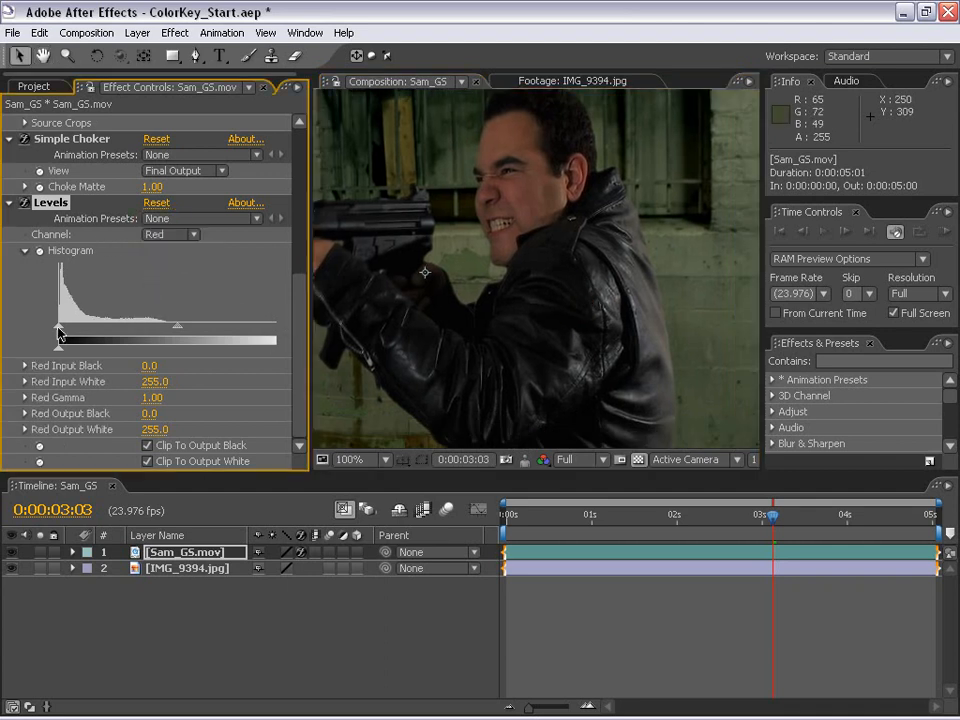
mouse_move(57, 330)
mouse_down()
mouse_move(74, 326)
mouse_move(62, 327)
mouse_up()
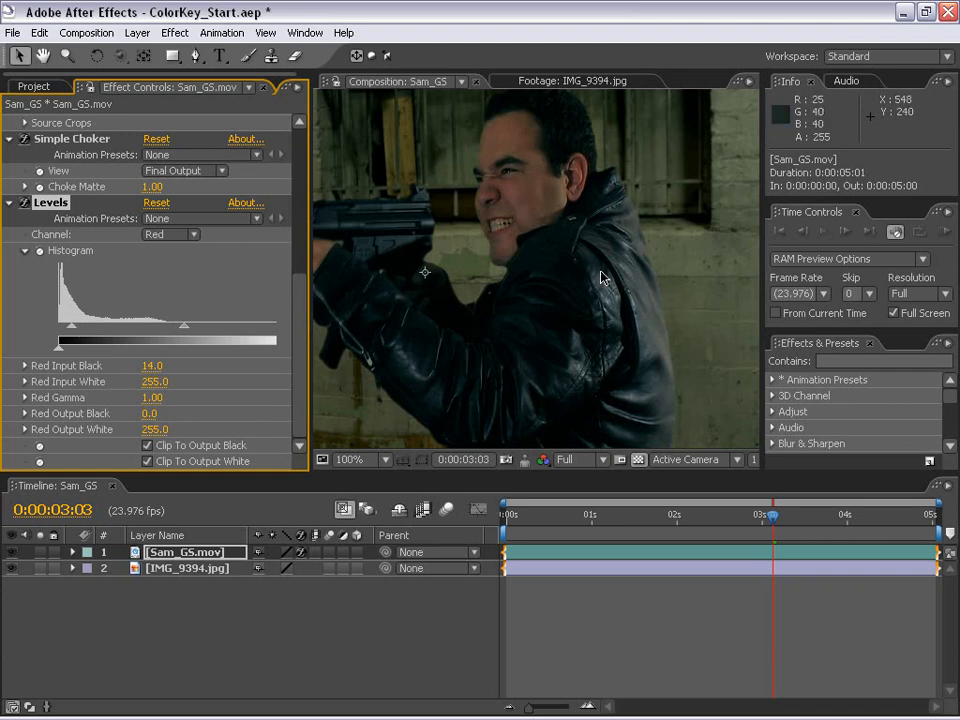
key(space)
drag(544, 351, 575, 361)
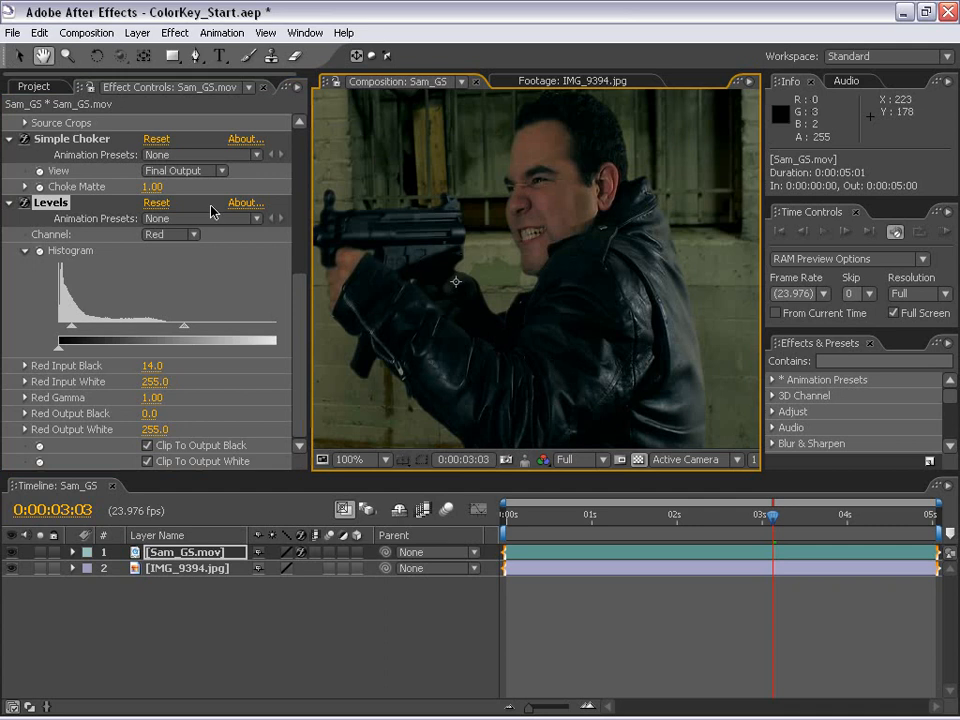
Step: Switch Levels to the Blue channel and examine the colour of the jacket's back edge against the wall
click(160, 234)
click(170, 266)
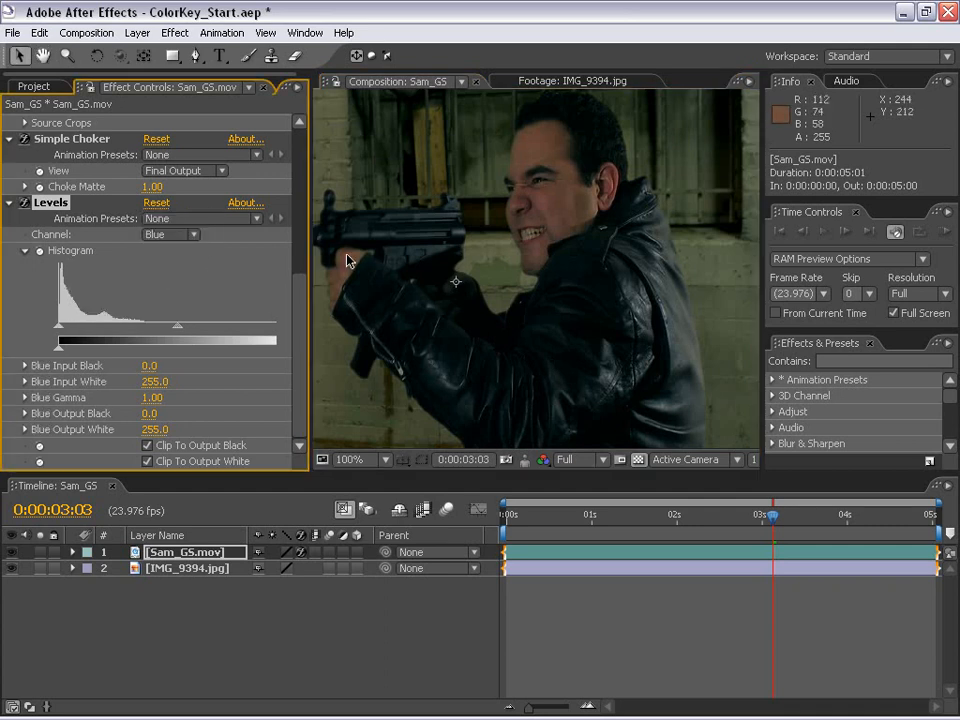
scroll(675, 349, up, 1)
drag(688, 350, 541, 315)
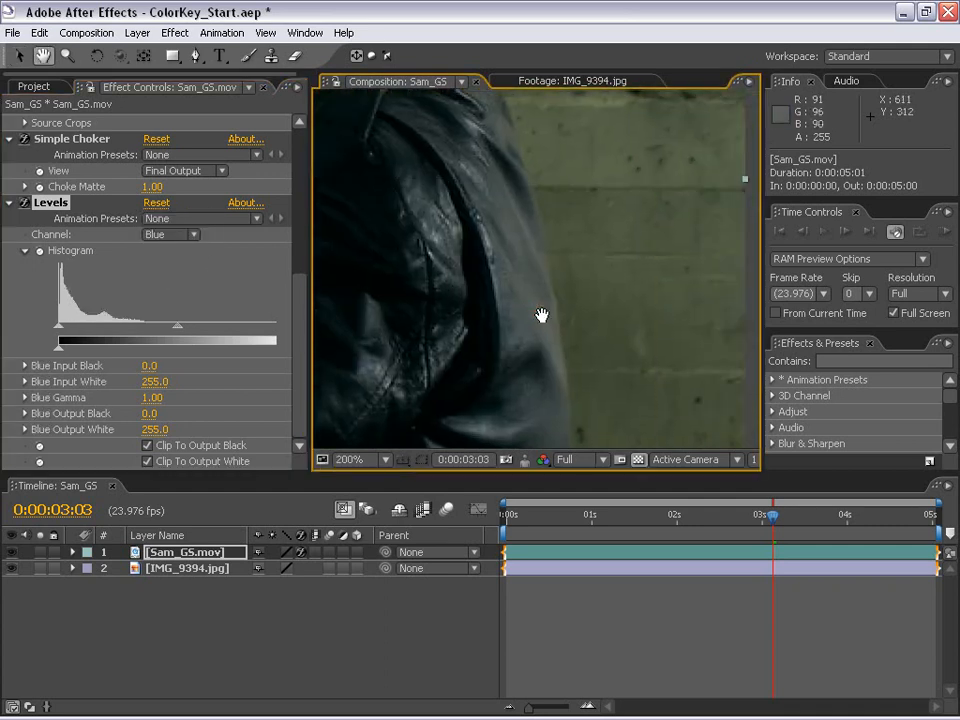
scroll(643, 190, down, 1)
drag(574, 192, 606, 343)
scroll(606, 343, down, 1)
drag(512, 321, 556, 293)
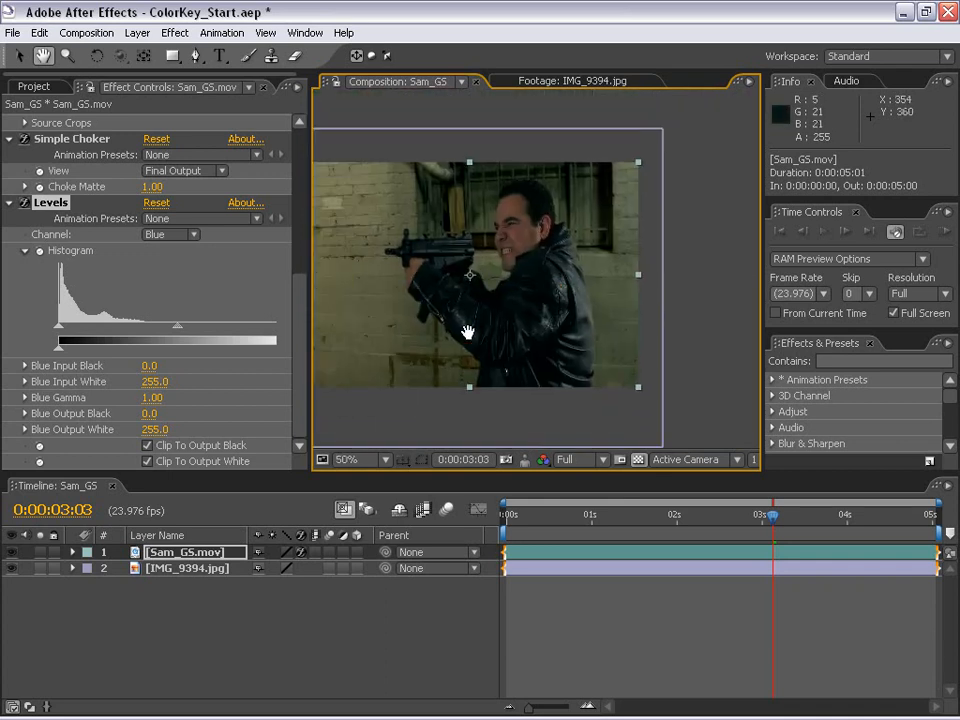
scroll(461, 199, up, 2)
drag(461, 199, 568, 289)
scroll(585, 276, down, 1)
scroll(585, 276, up, 1)
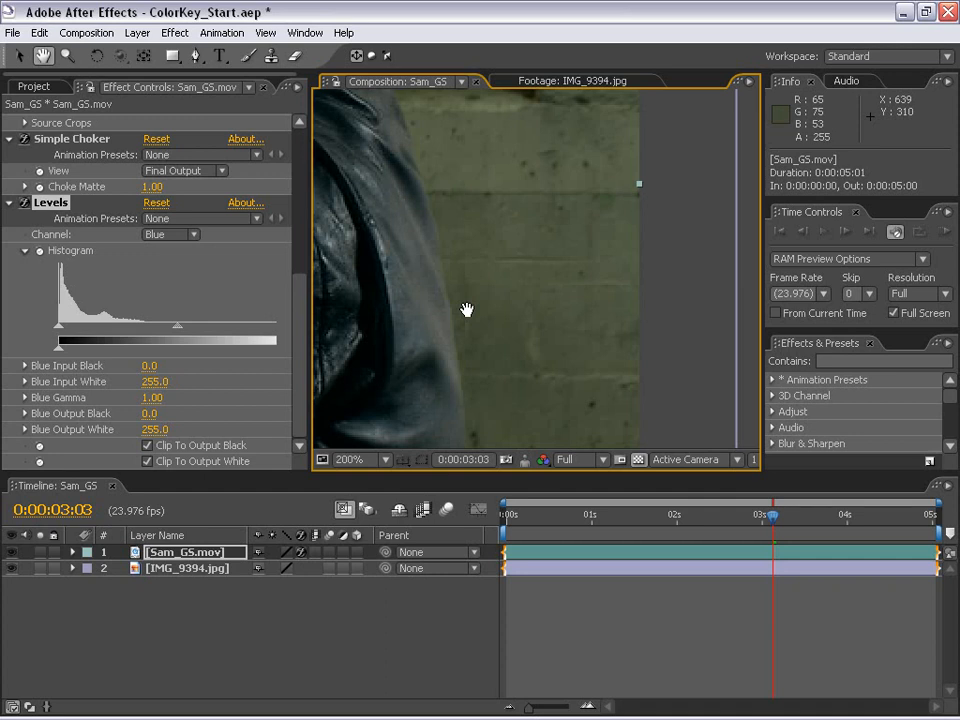
drag(466, 310, 573, 320)
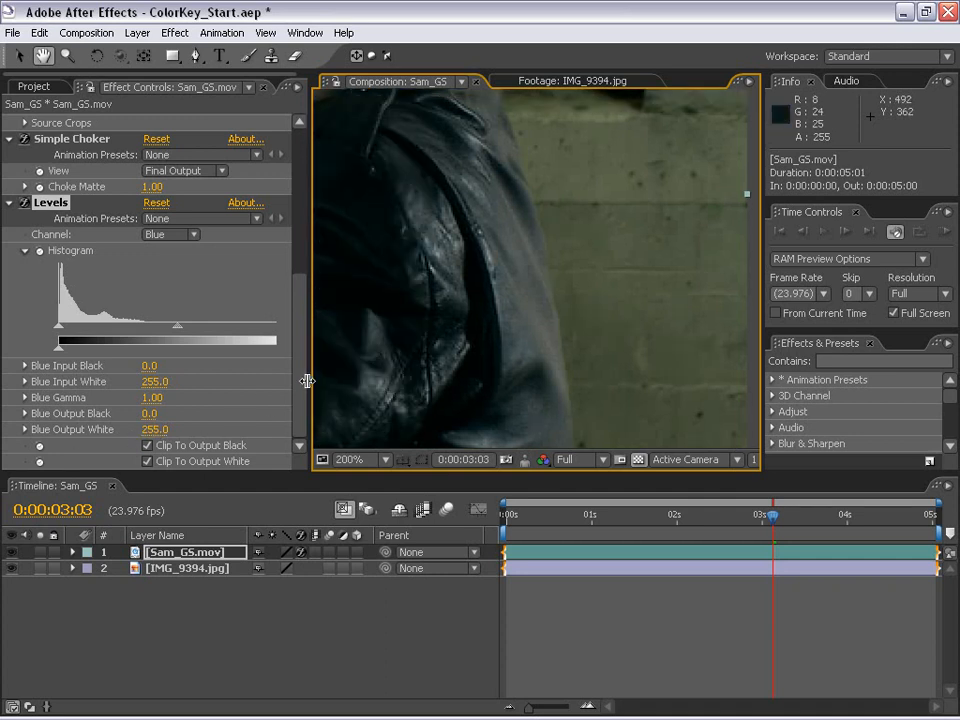
Step: Try the Levels Blue Output White at 166 and at 148 on the actor
drag(313, 379, 370, 380)
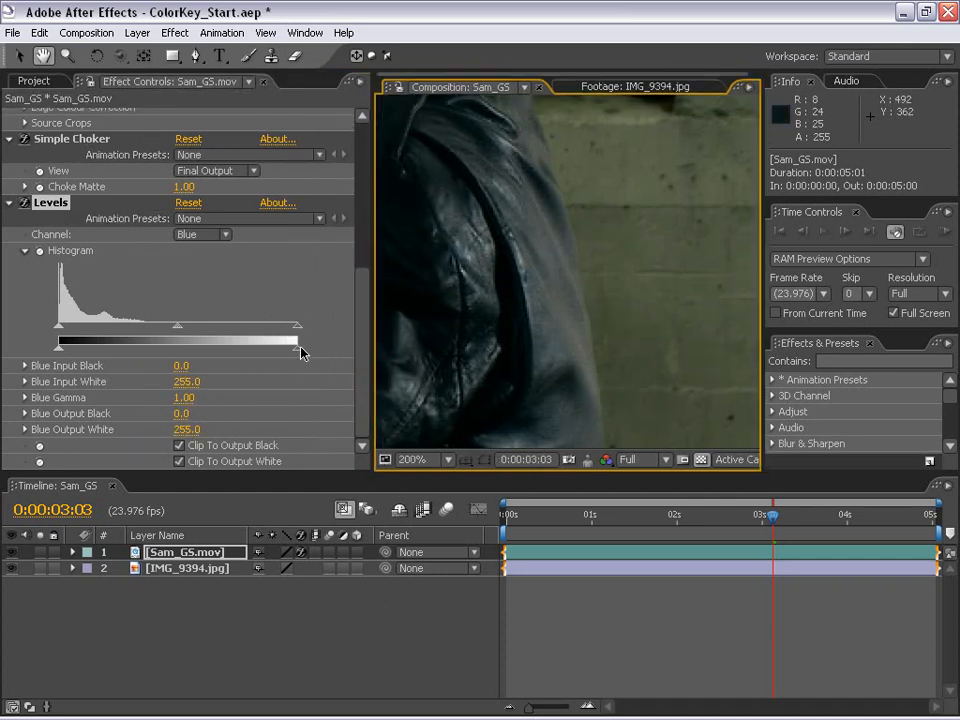
mouse_move(299, 350)
mouse_down()
mouse_move(238, 345)
mouse_move(310, 353)
mouse_up()
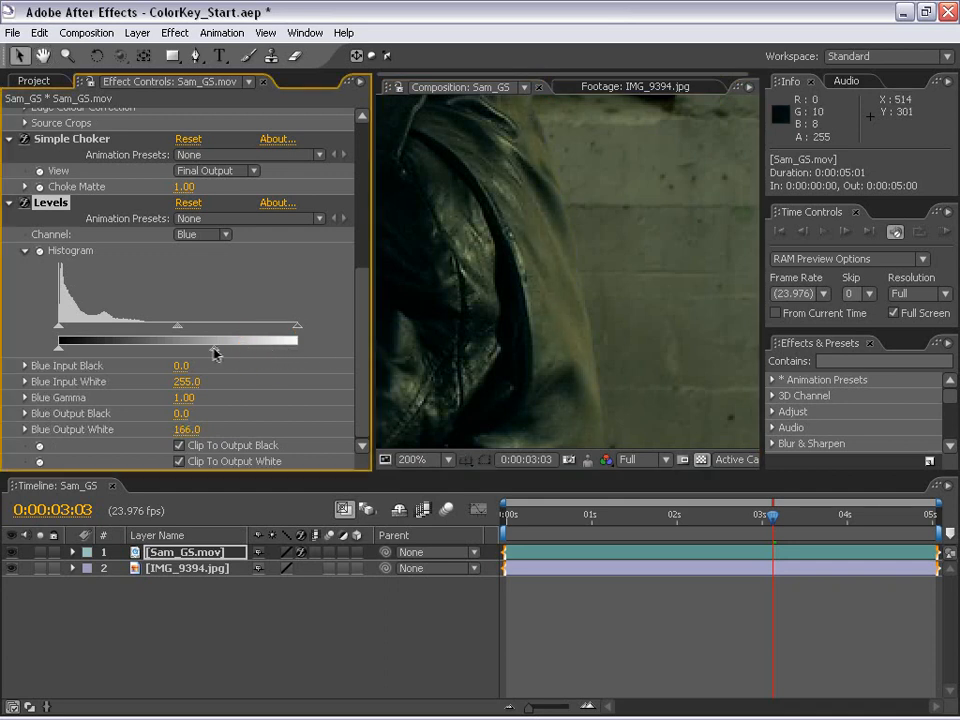
drag(232, 353, 199, 351)
scroll(596, 303, down, 2)
scroll(520, 314, up, 2)
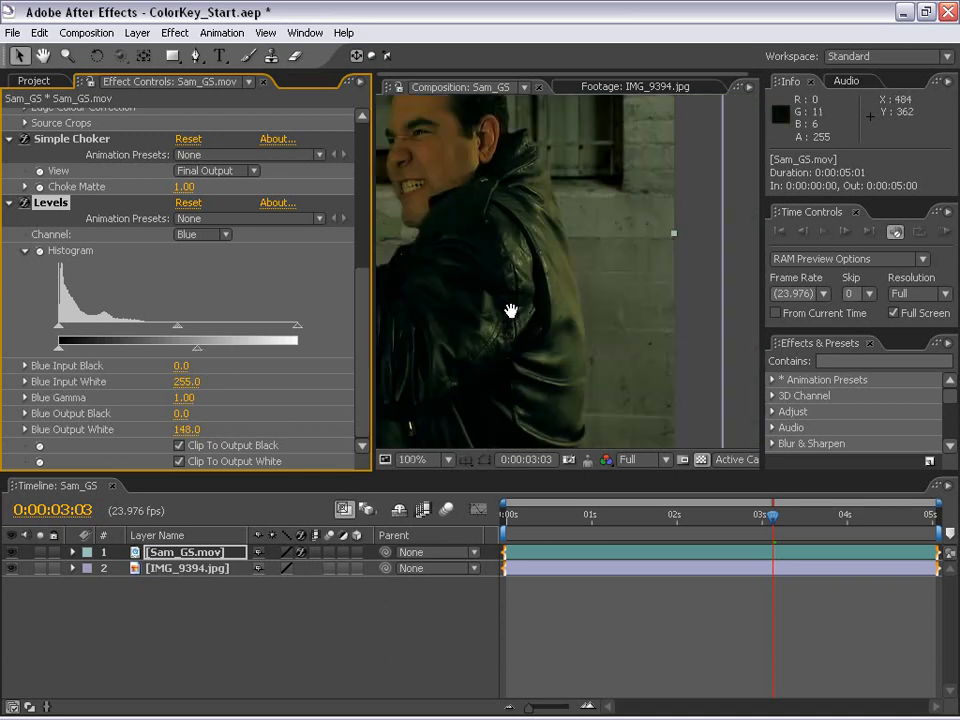
Step: Set the Levels Blue Output White to 194 and check the actor's colour against the background
drag(199, 352, 242, 352)
scroll(508, 345, down, 1)
key(space)
drag(506, 308, 587, 326)
drag(644, 370, 609, 315)
scroll(565, 346, up, 1)
scroll(550, 356, up, 1)
scroll(590, 308, down, 2)
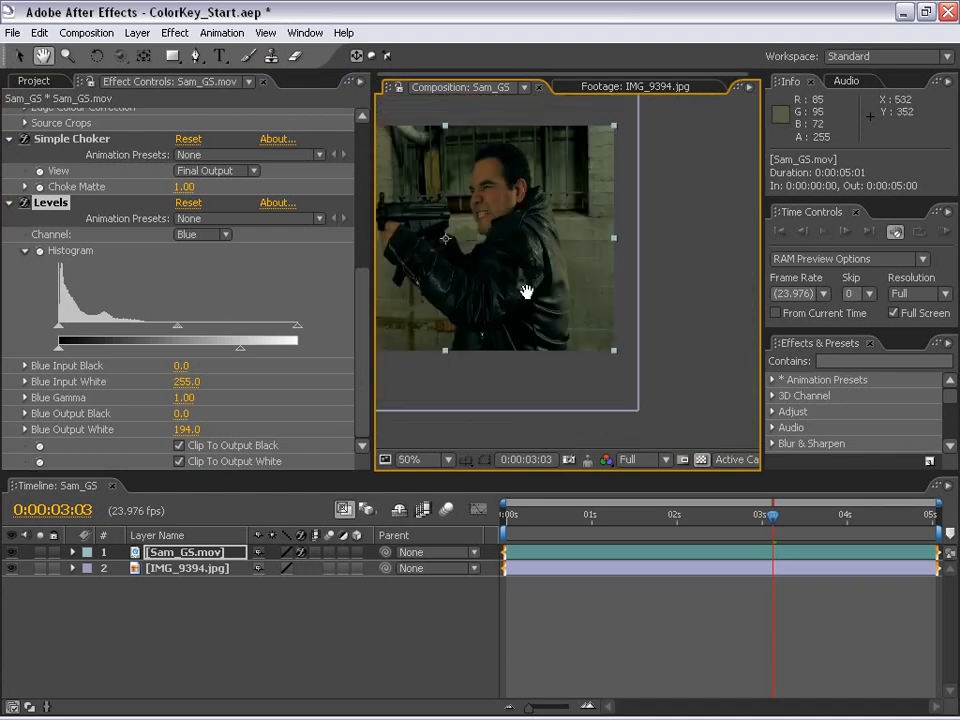
drag(527, 292, 650, 338)
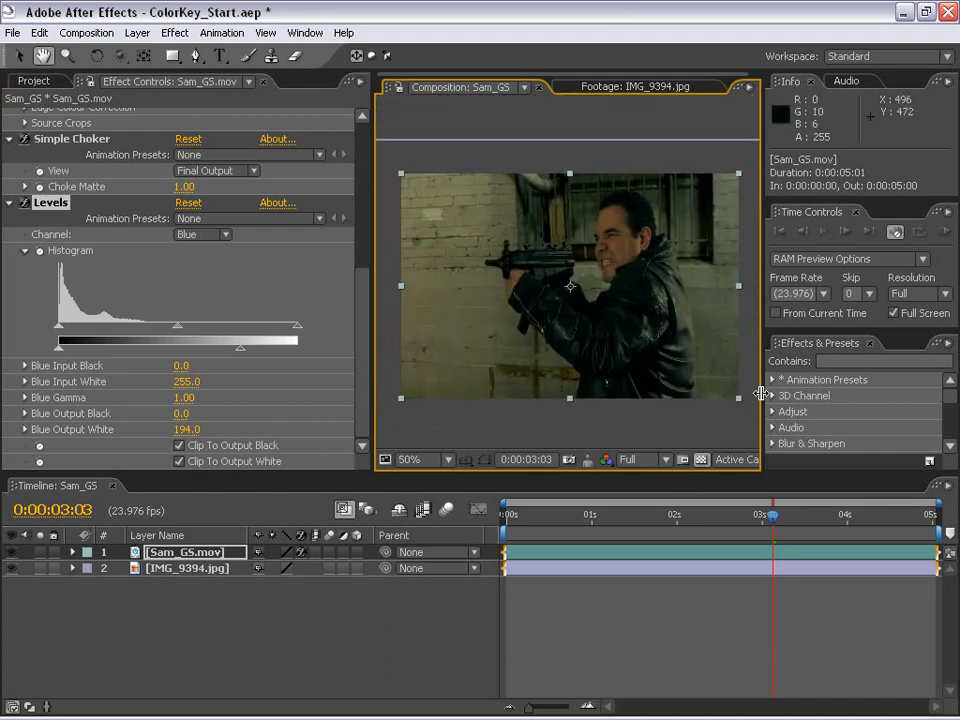
Step: Turn on pixel aspect ratio correction and maximize the composition view at 100% to judge the composite
drag(761, 393, 835, 395)
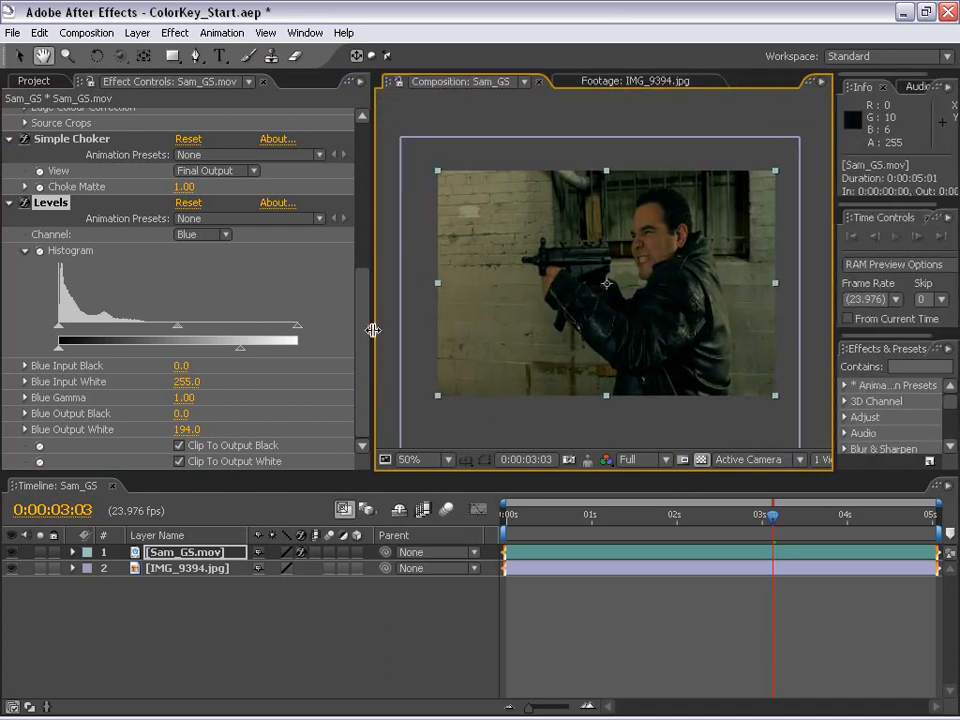
drag(372, 330, 224, 333)
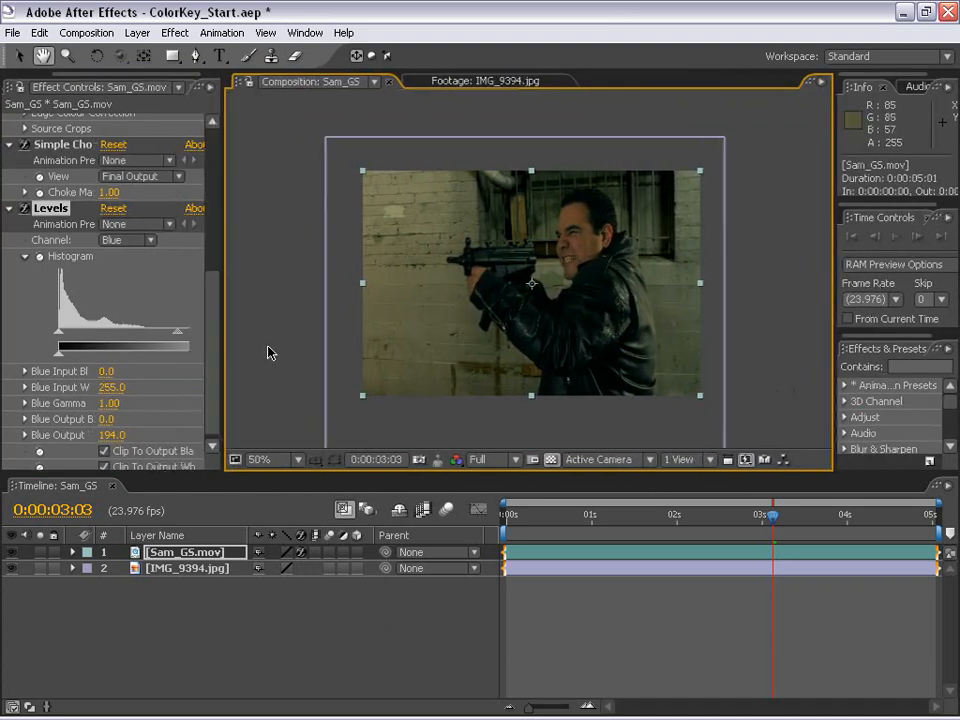
click(727, 460)
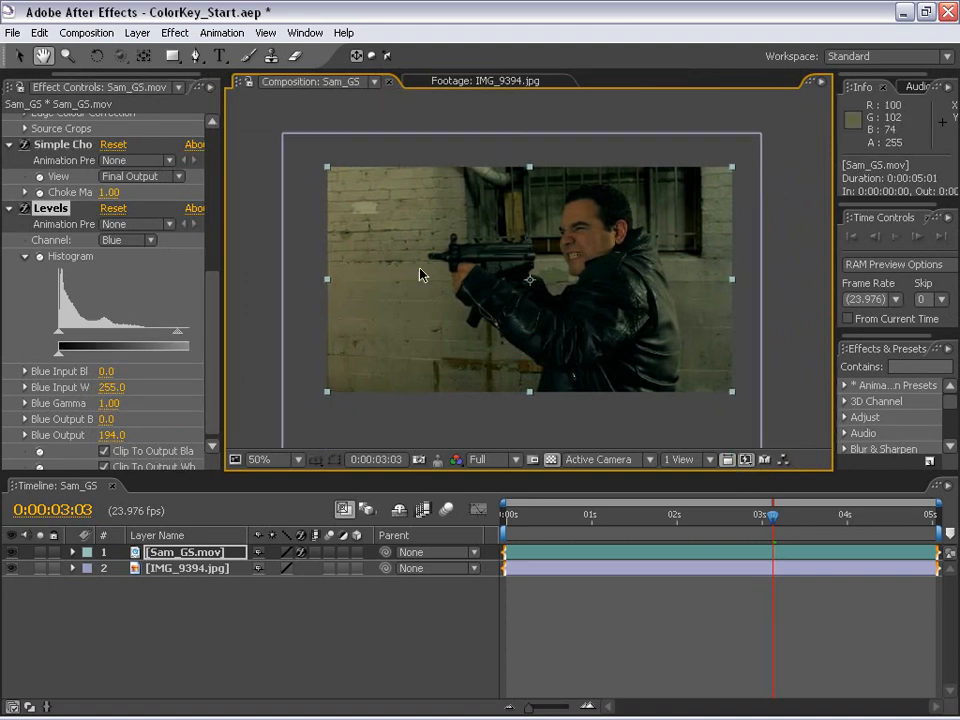
key(grave)
key(period)
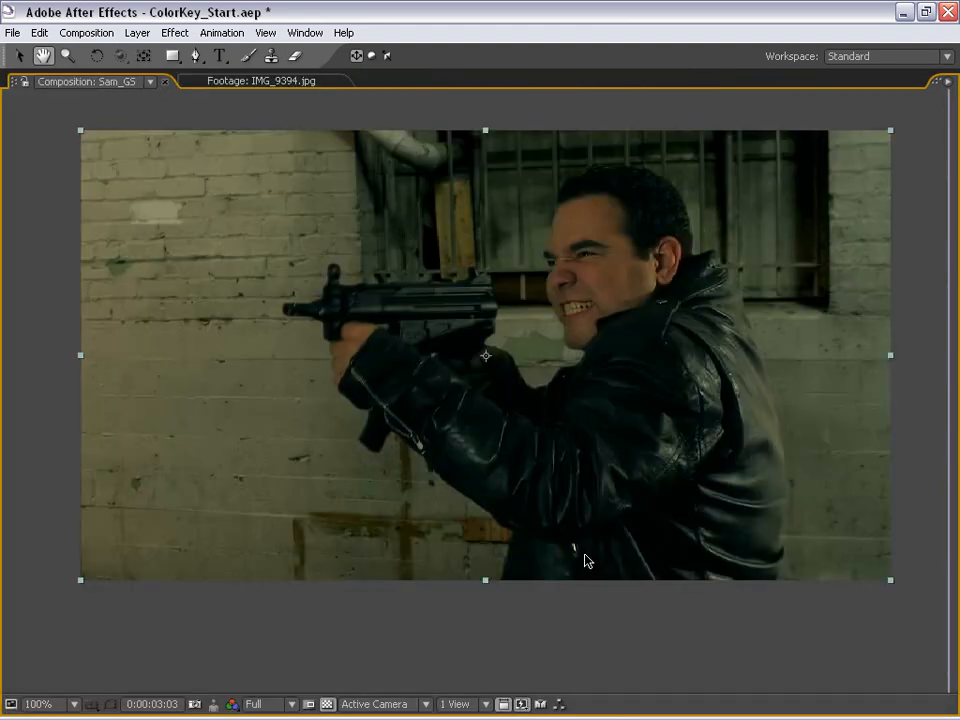